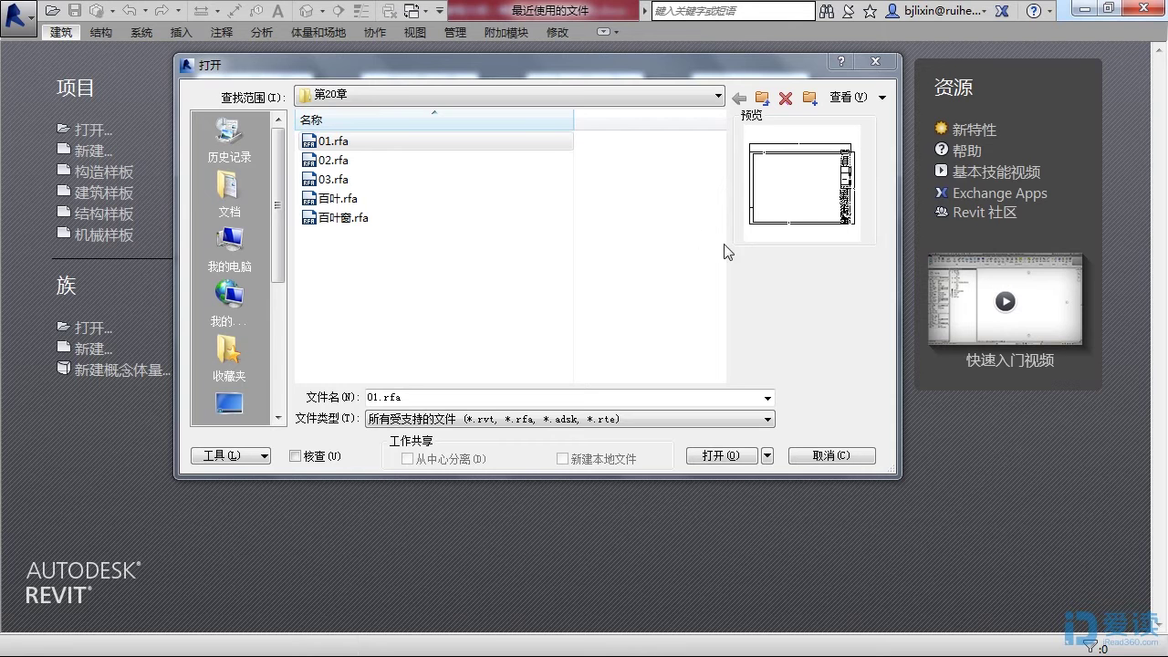
Open the title-block family 01.rfa from the 第20章 folder.
left_click(720, 455)
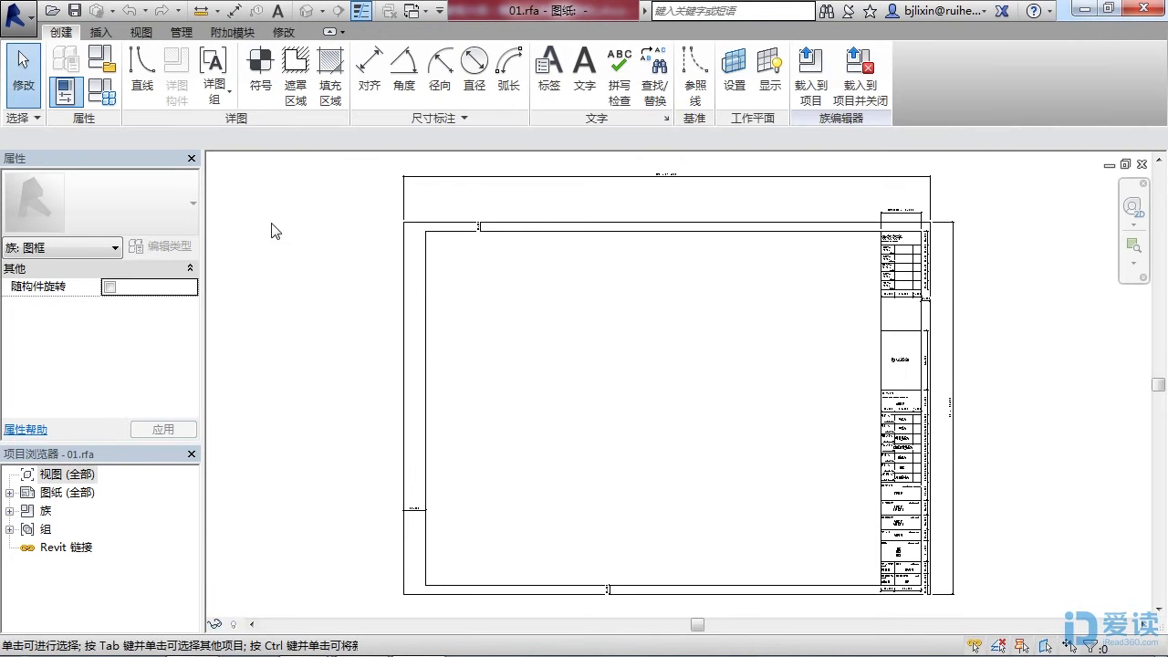
Activate the Label tool, ready to place 8 mm labels in the 会签签字 sign-off table.
left_click(180, 41)
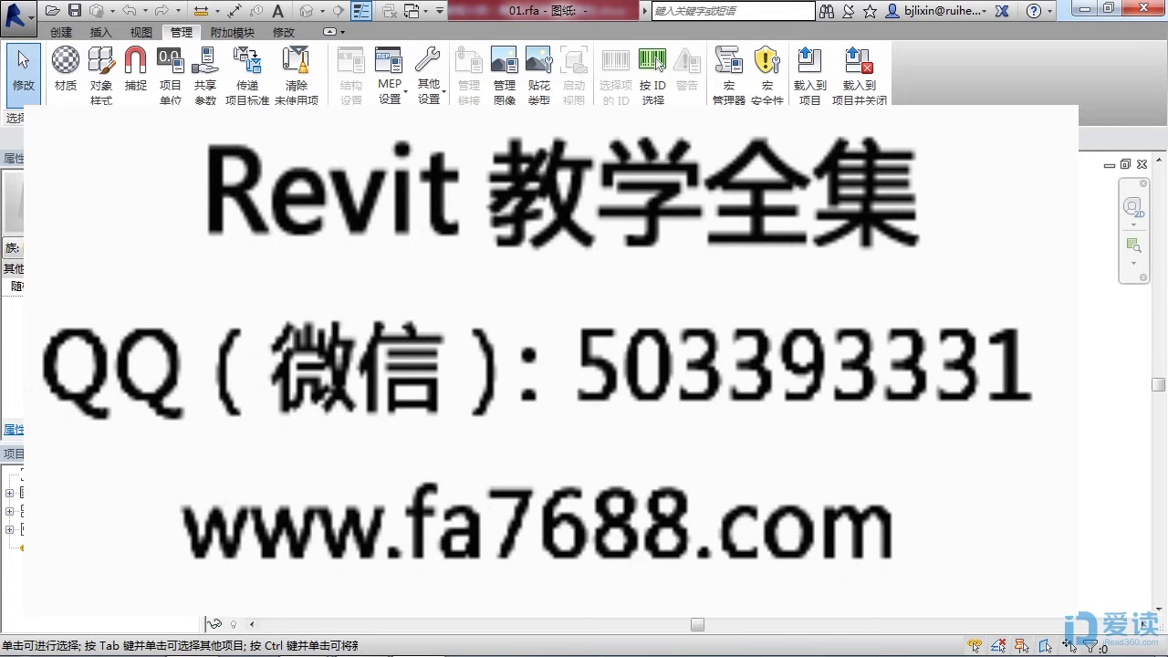
left_click(62, 33)
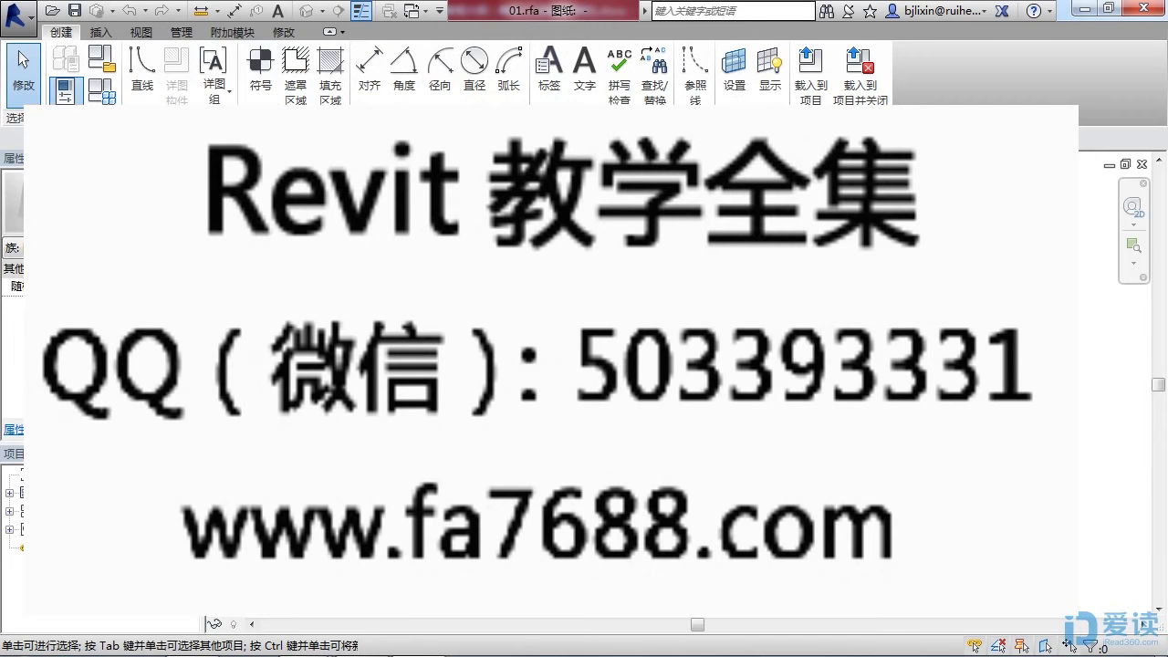
left_click(556, 93)
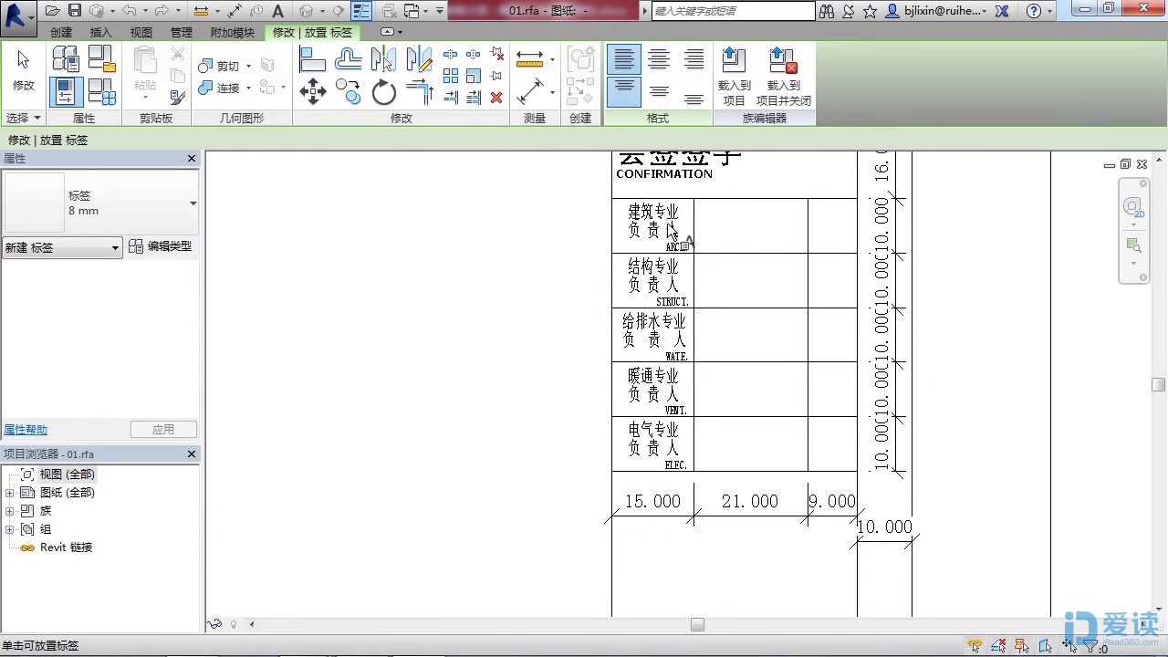
Place an 8 mm label for shared parameter 建筑专业负责人 in the ARCH. row's name cell.
scroll(721, 256, "up", 1)
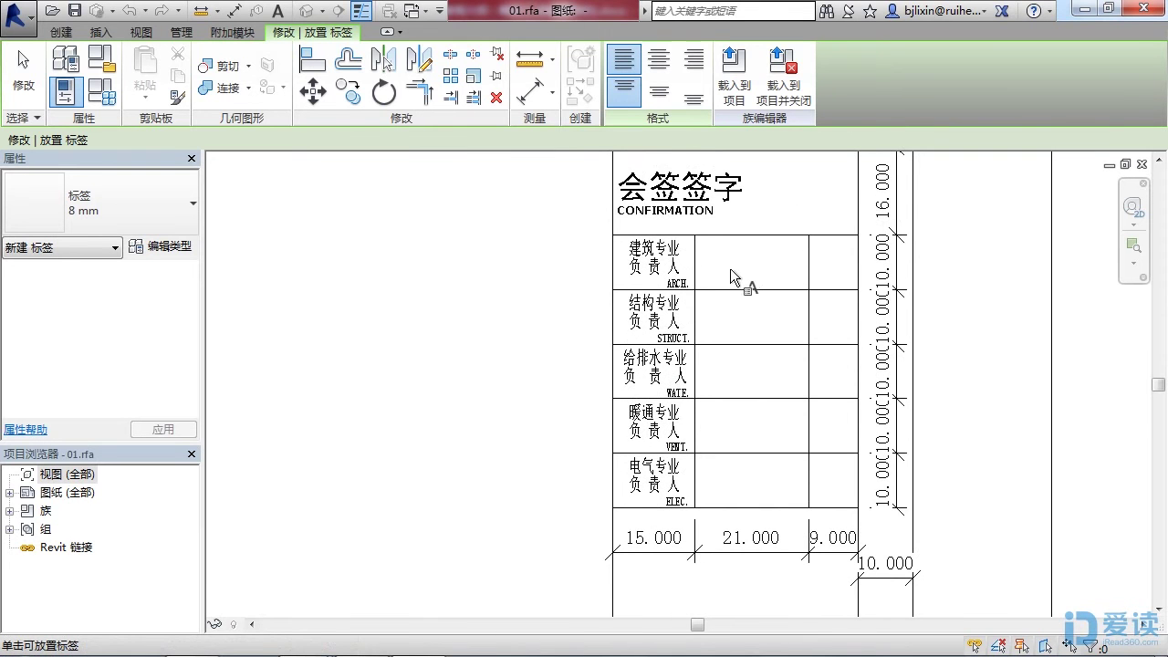
left_click(721, 260)
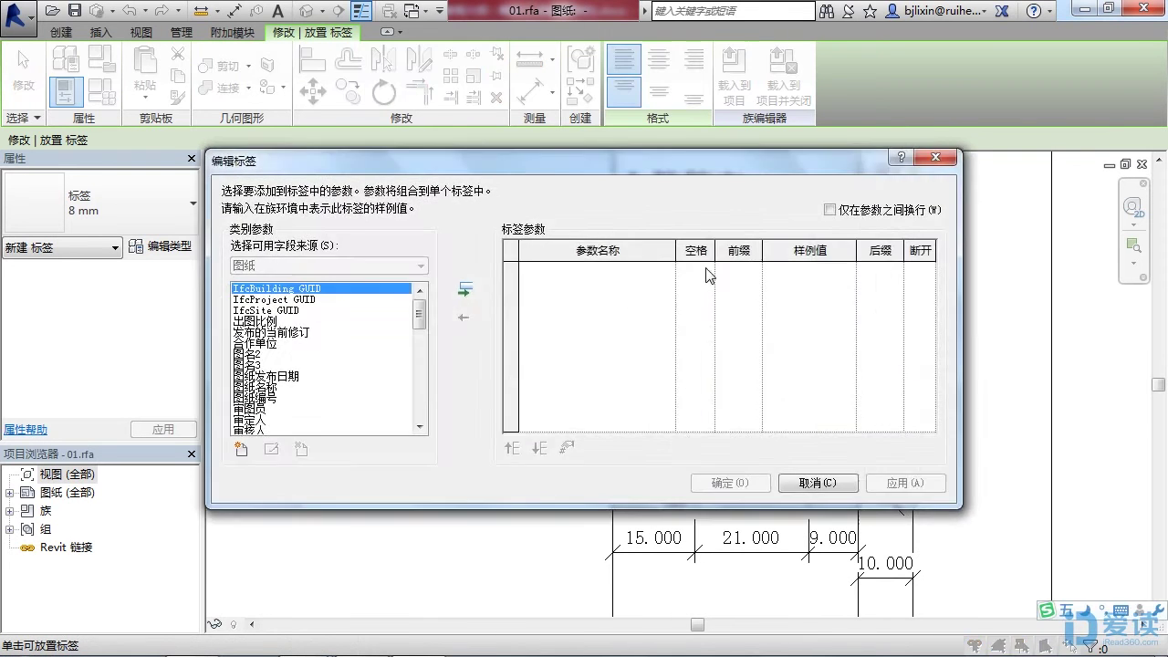
left_click_drag(422, 315, 411, 410)
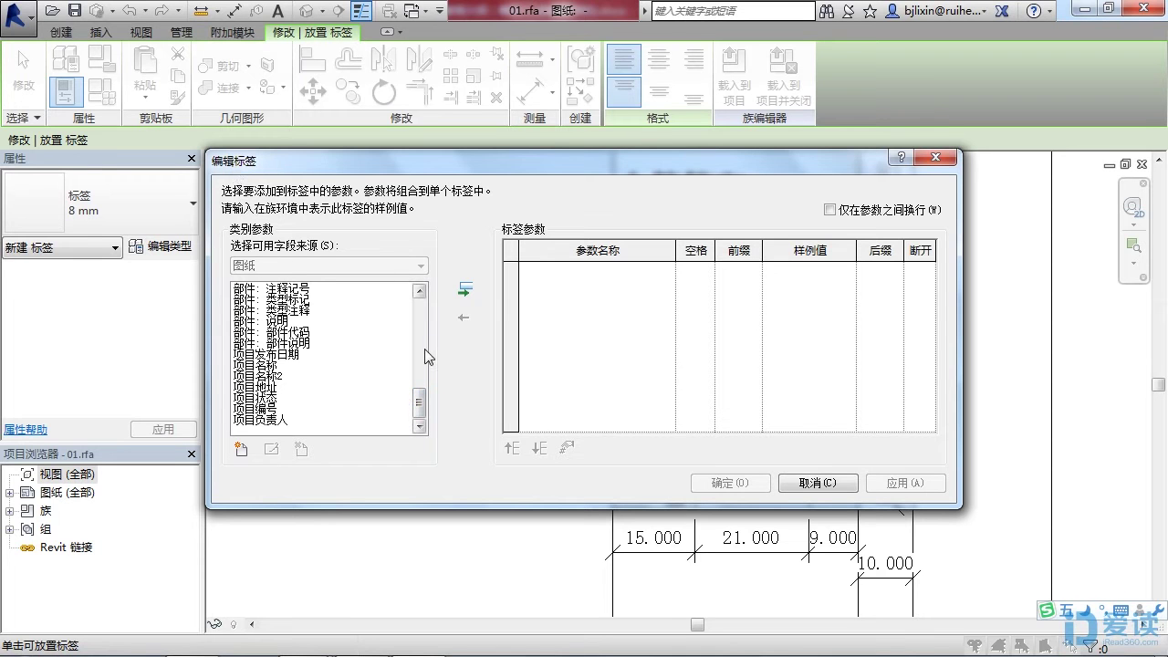
left_click(242, 450)
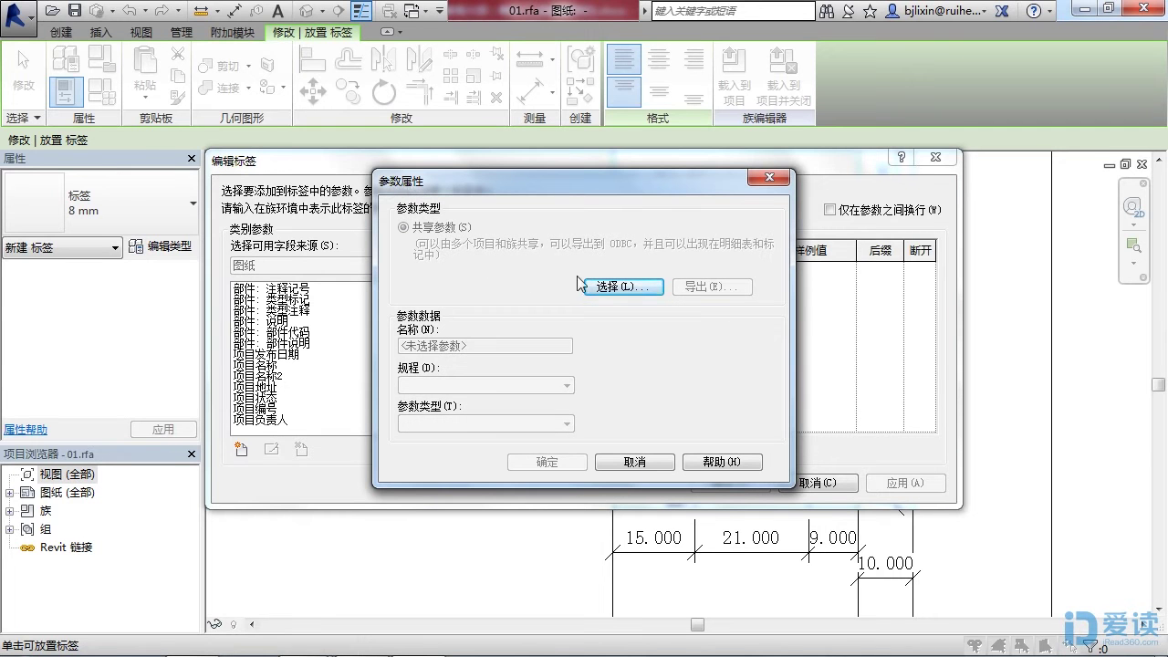
left_click(613, 289)
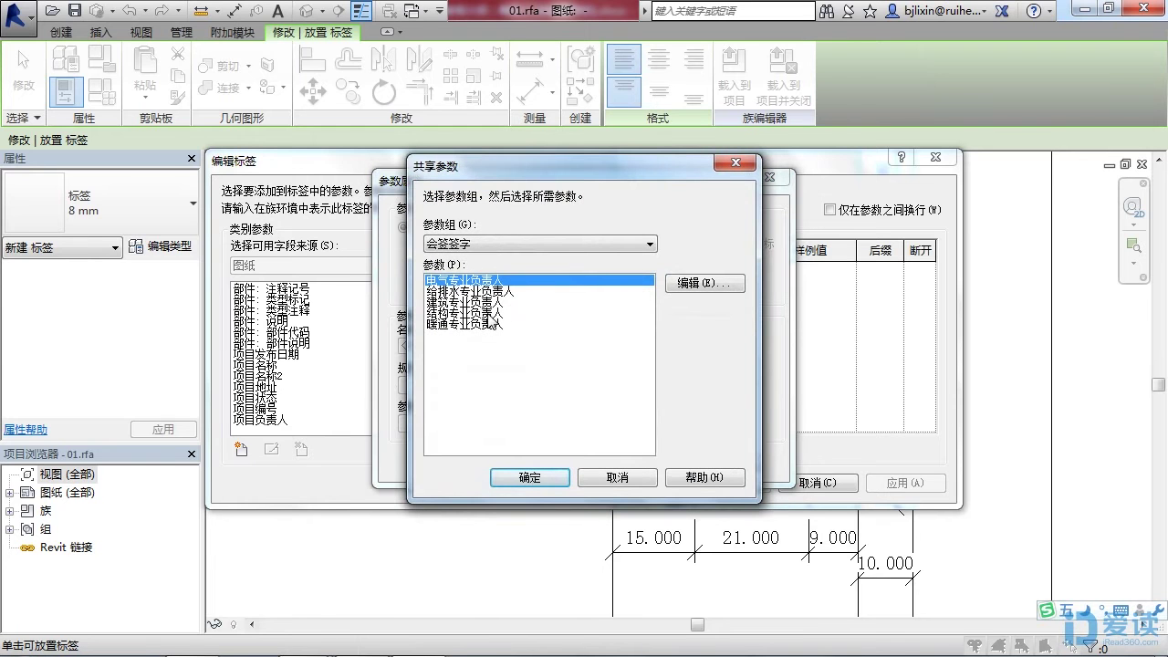
left_click(481, 302)
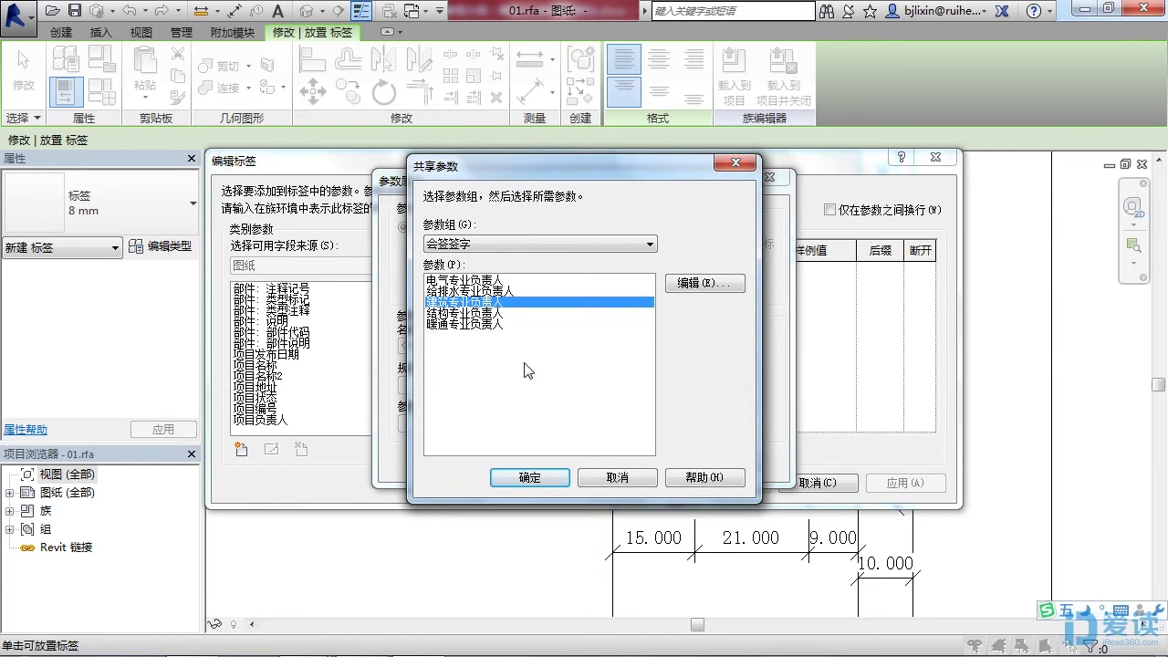
left_click(541, 478)
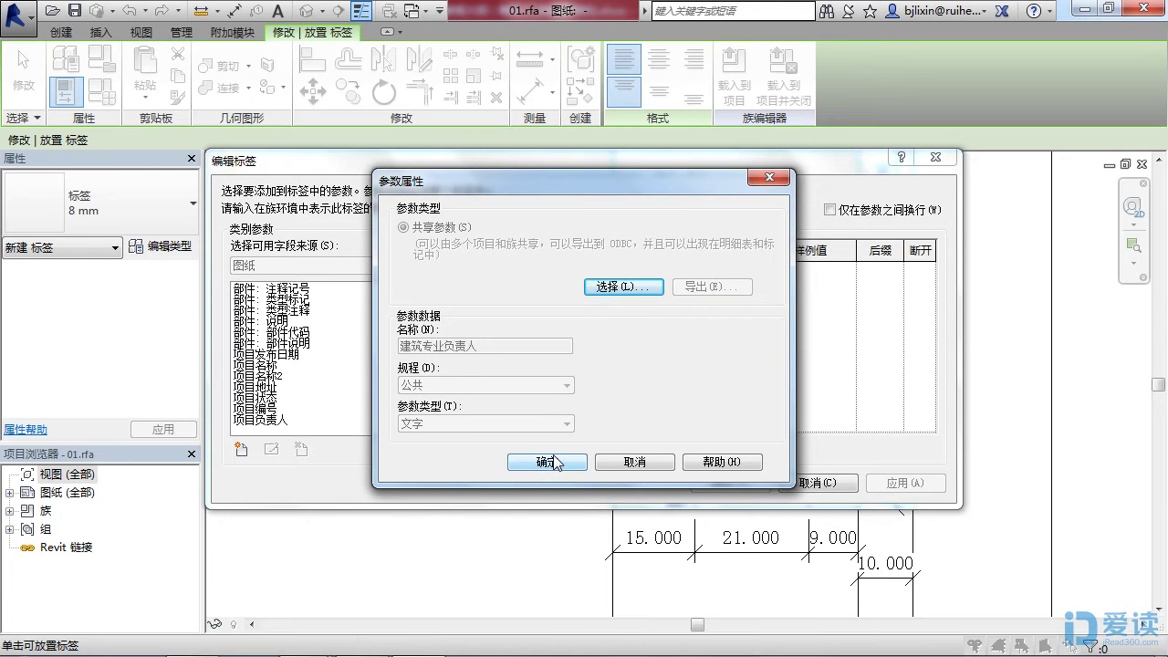
left_click(550, 462)
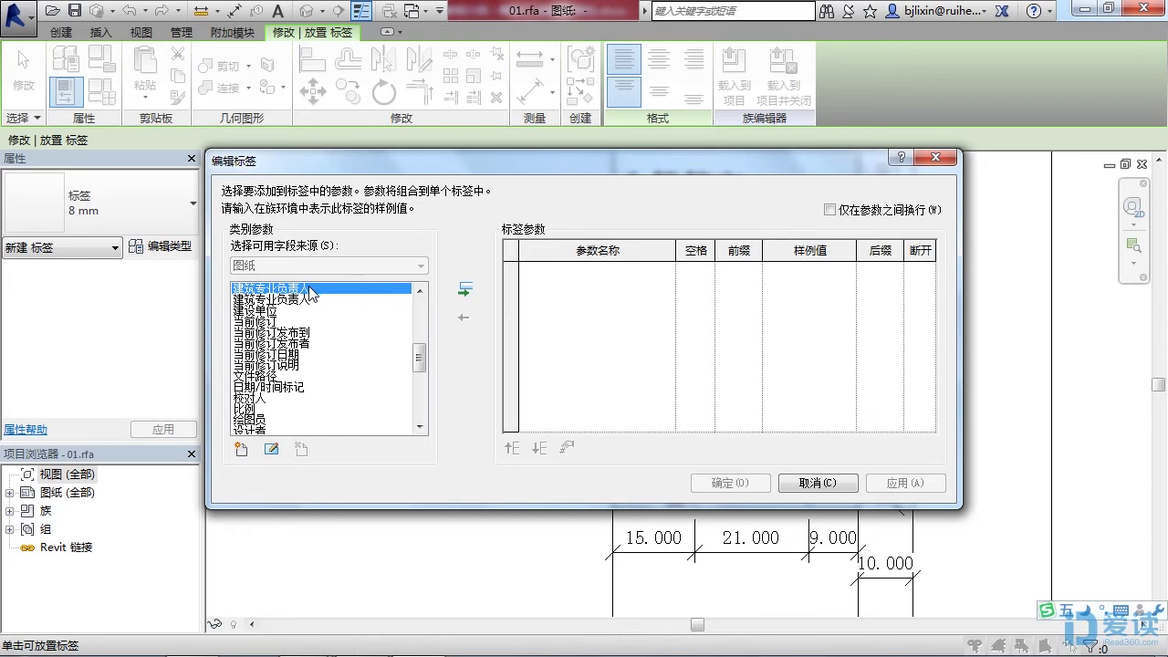
double_click(311, 289)
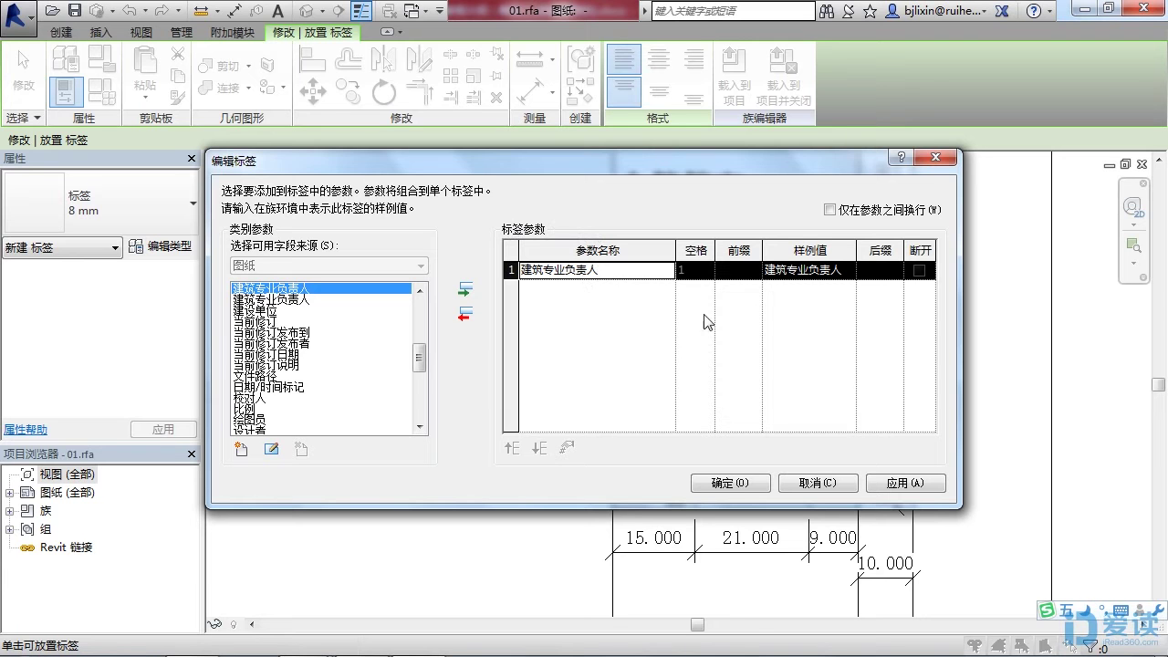
left_click(737, 480)
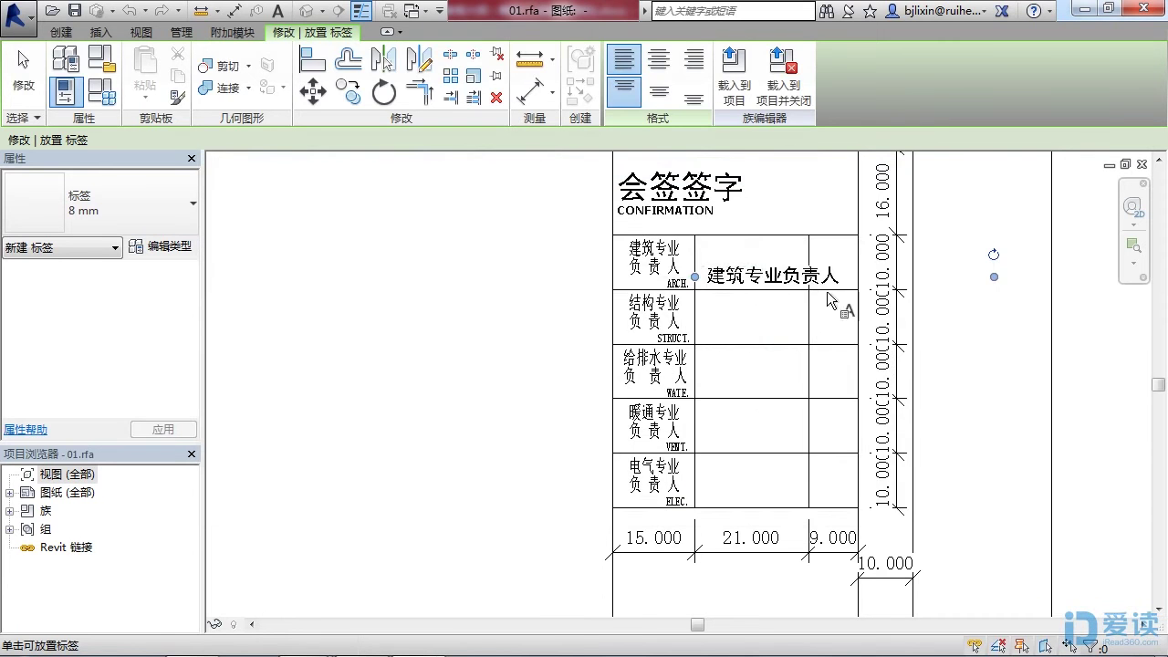
Place a label for shared parameter 结构专业负责人 in the STRUCT. row's name cell.
scroll(753, 284, "up", 2)
scroll(748, 290, "up", 1)
key("Escape")
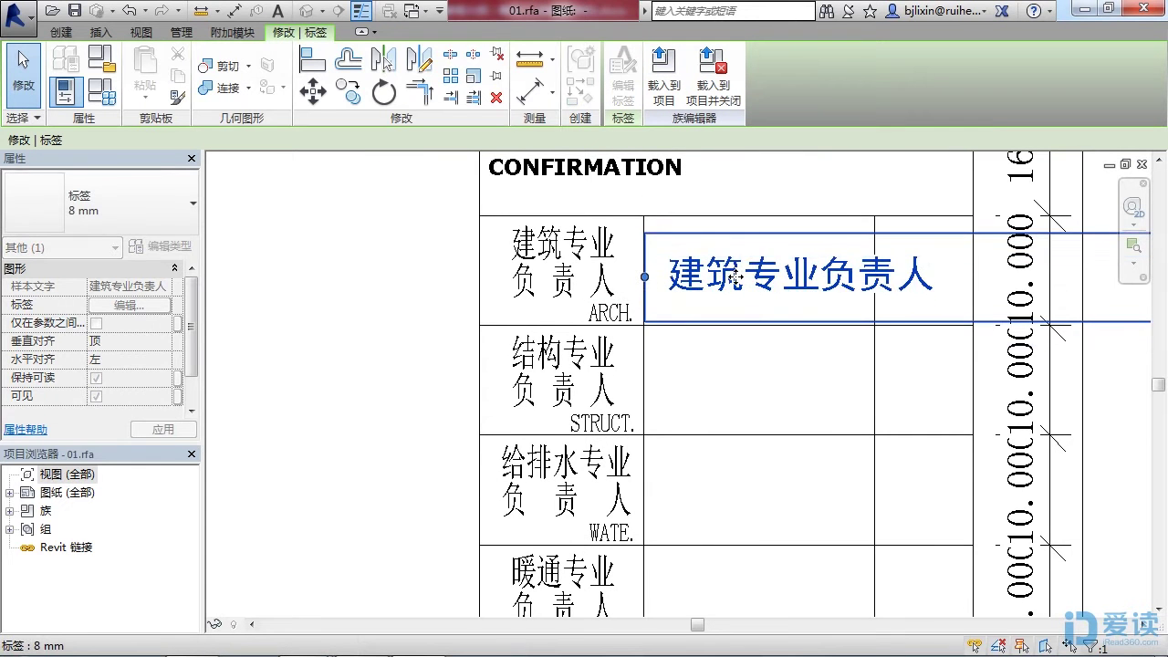
scroll(739, 291, "down", 2)
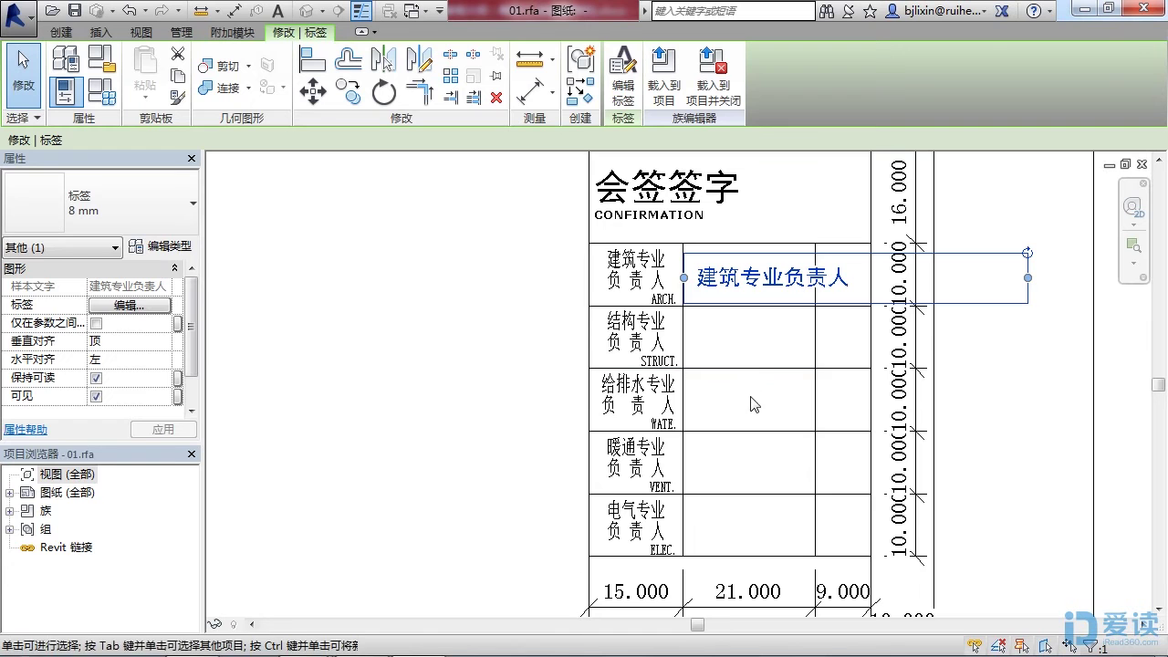
left_click(729, 324)
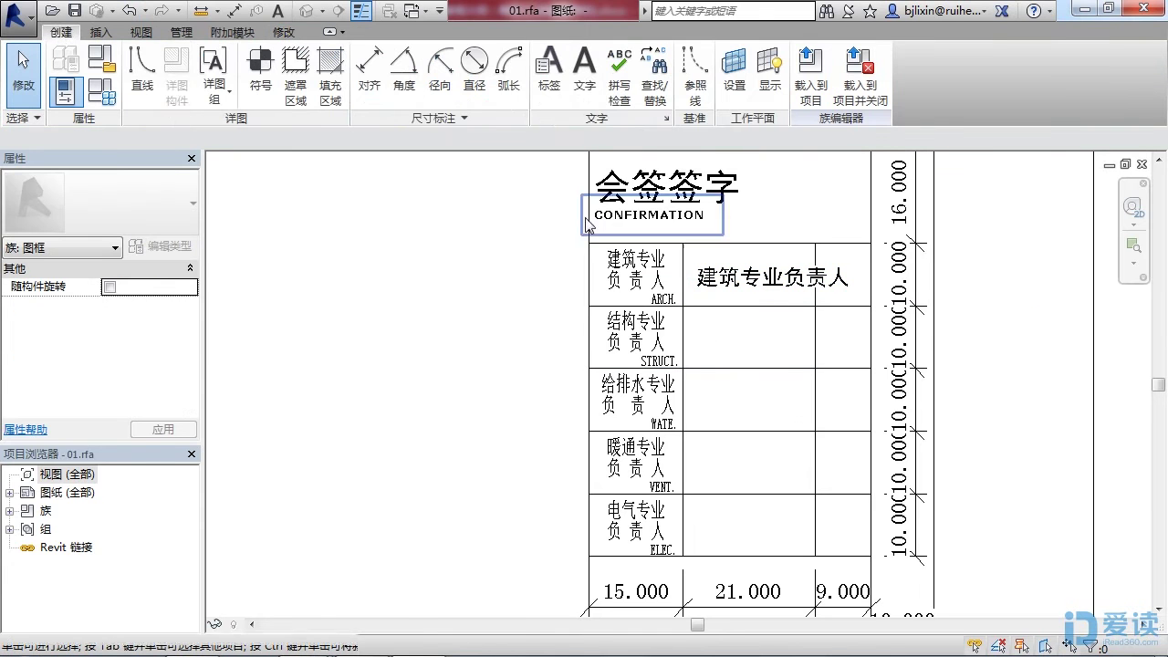
left_click(548, 73)
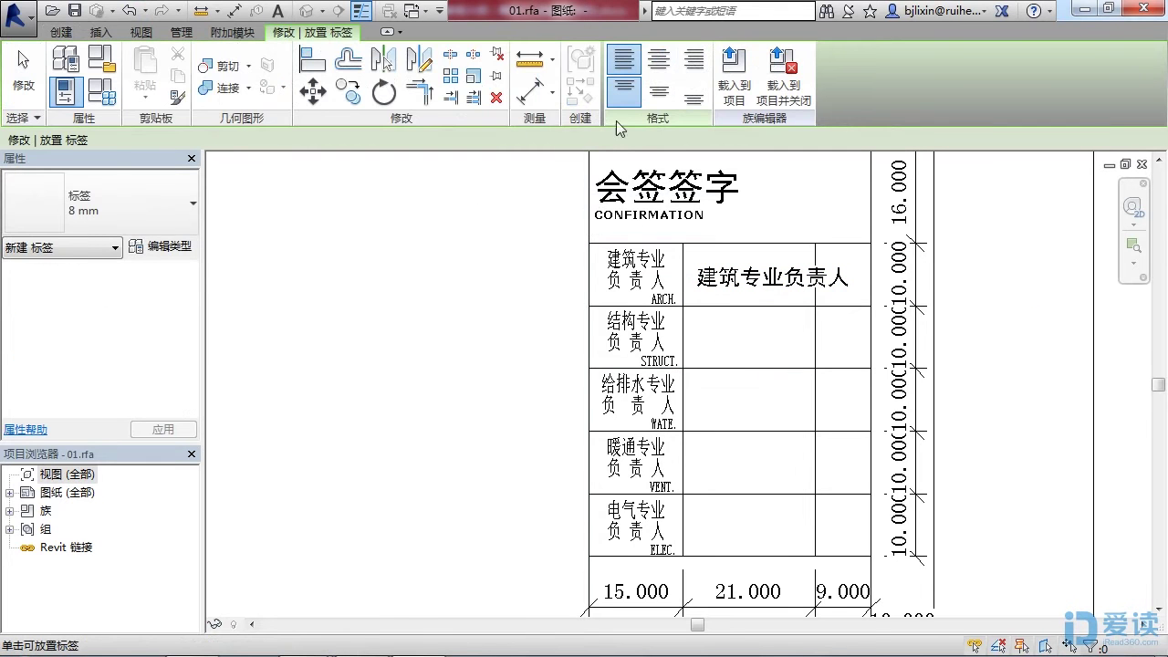
left_click(705, 346)
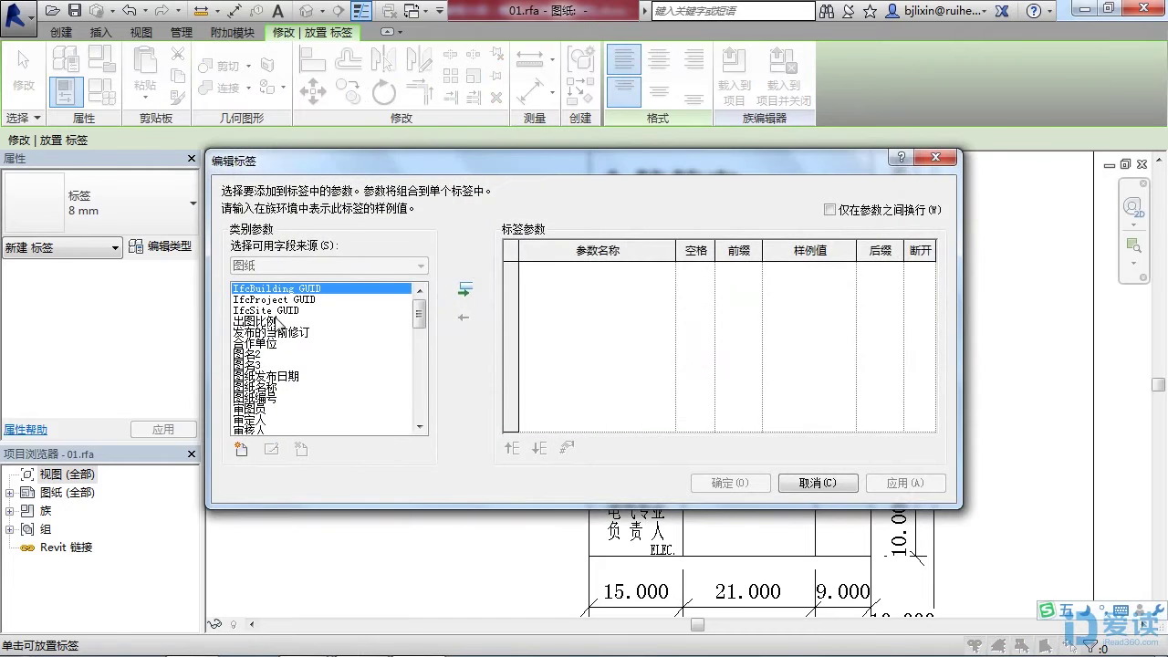
left_click(242, 447)
left_click(598, 289)
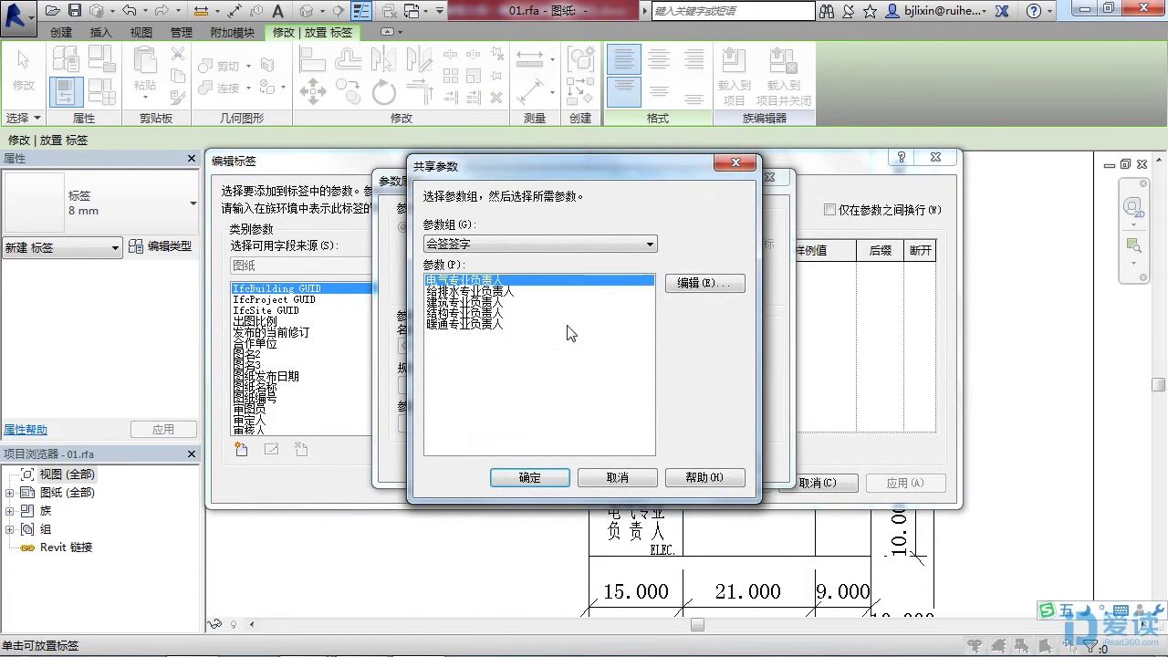
left_click(467, 313)
left_click(530, 477)
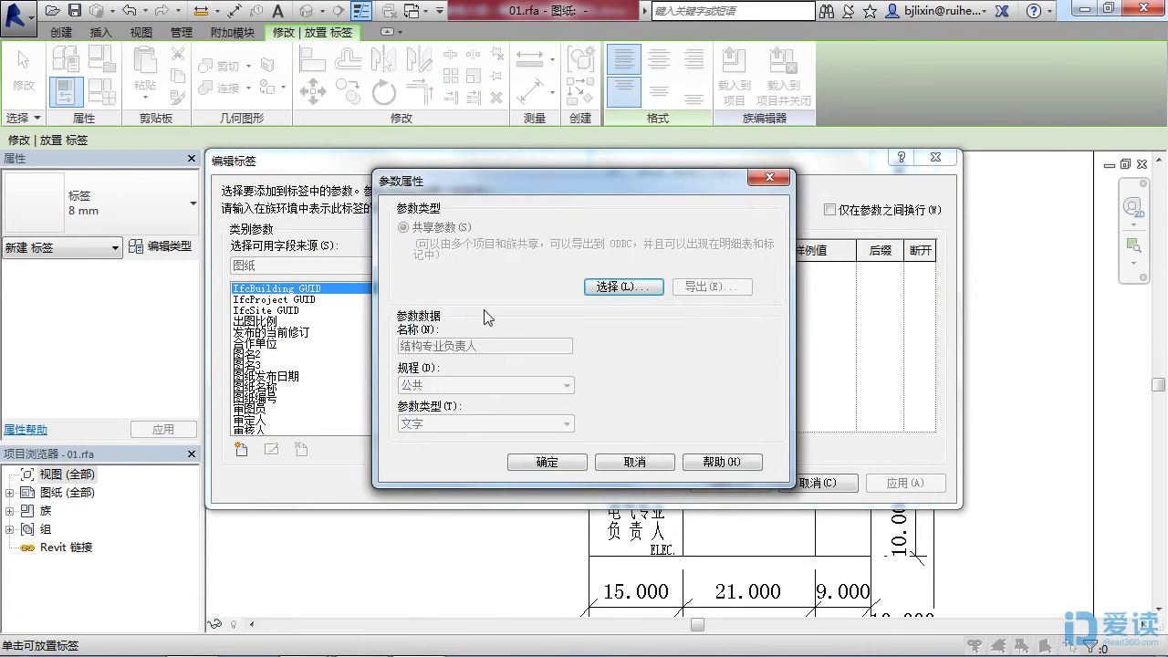
left_click(547, 462)
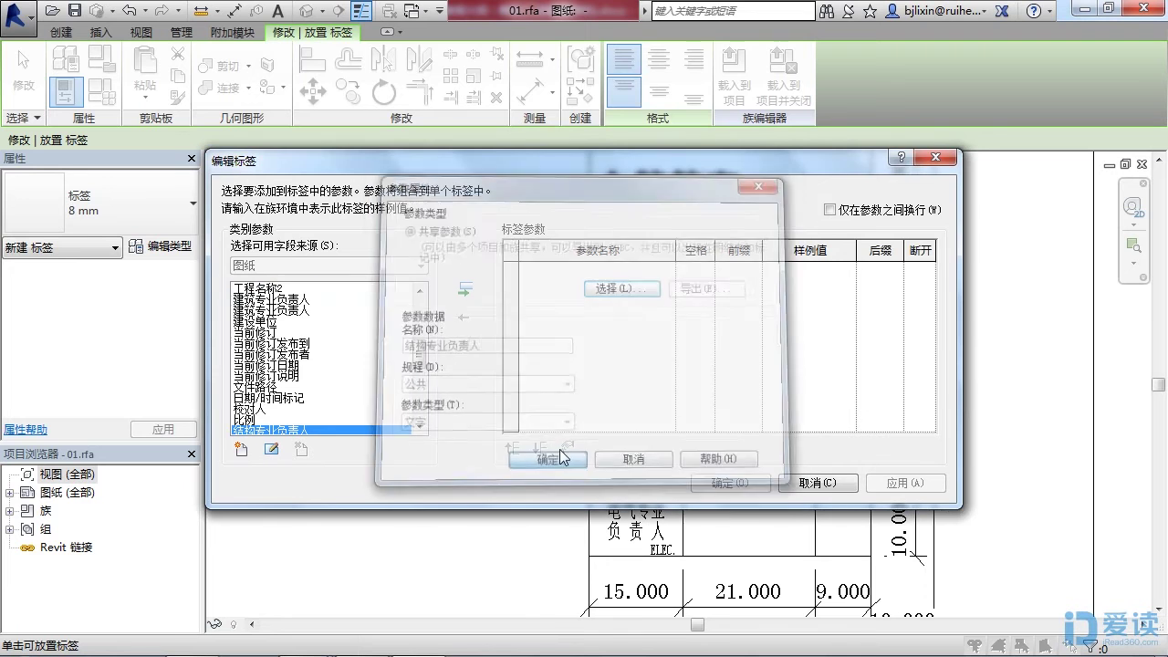
double_click(344, 430)
left_click(707, 483)
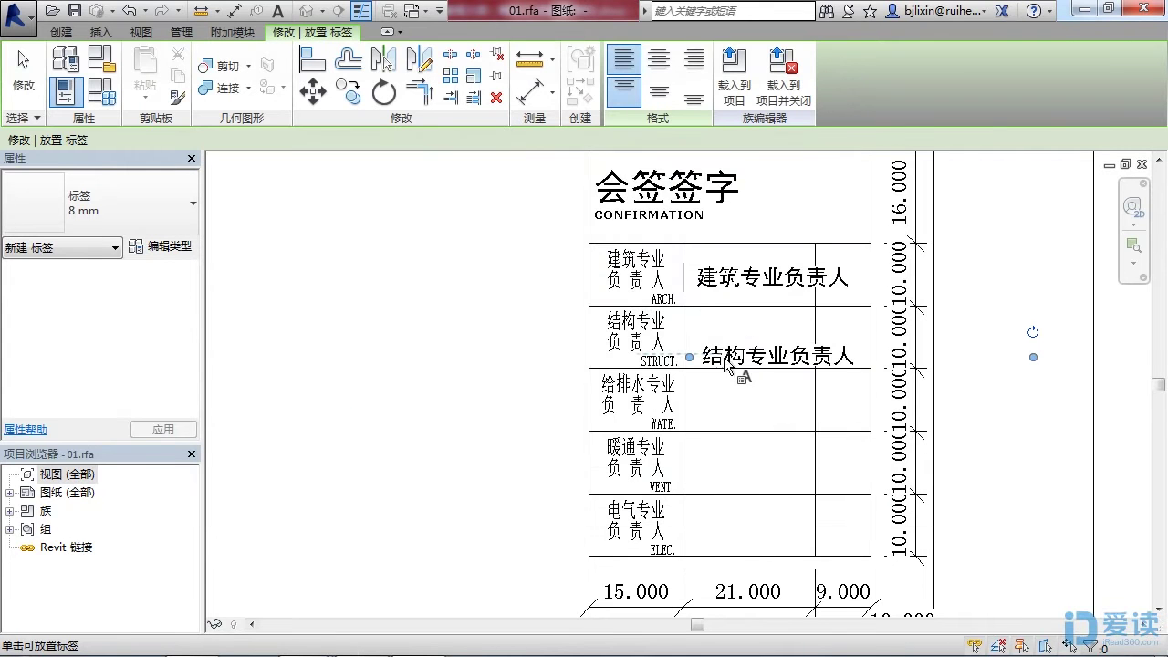
Place a label for shared parameter 给排水专业负责人 in the WATE. row's name cell.
left_click(714, 405)
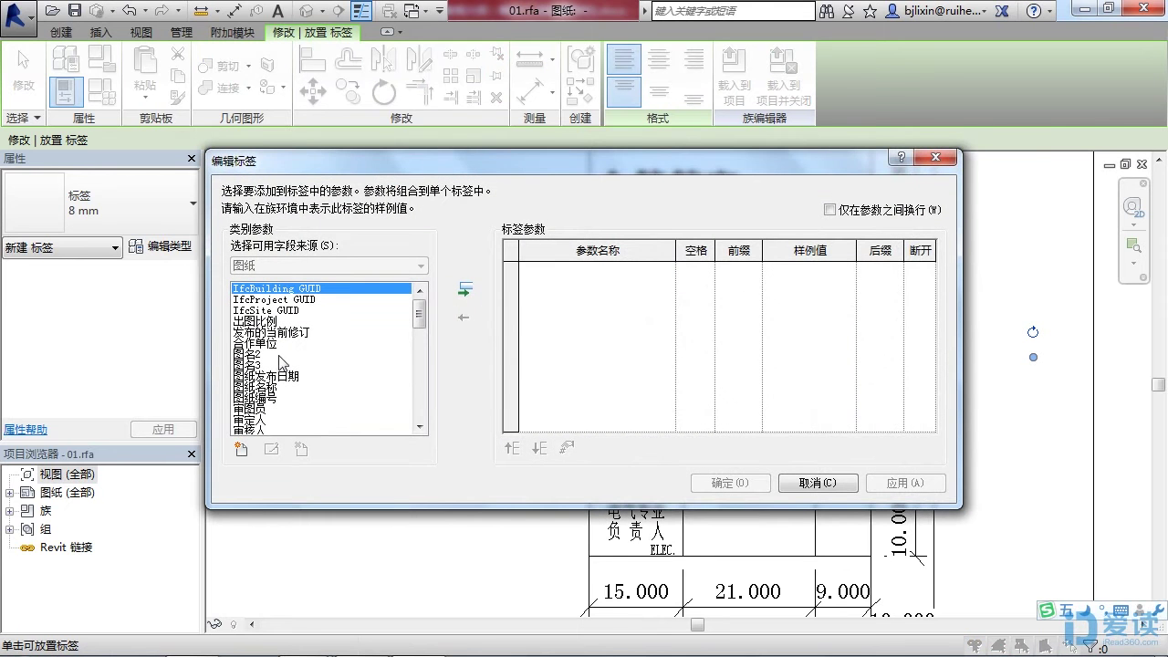
left_click(241, 448)
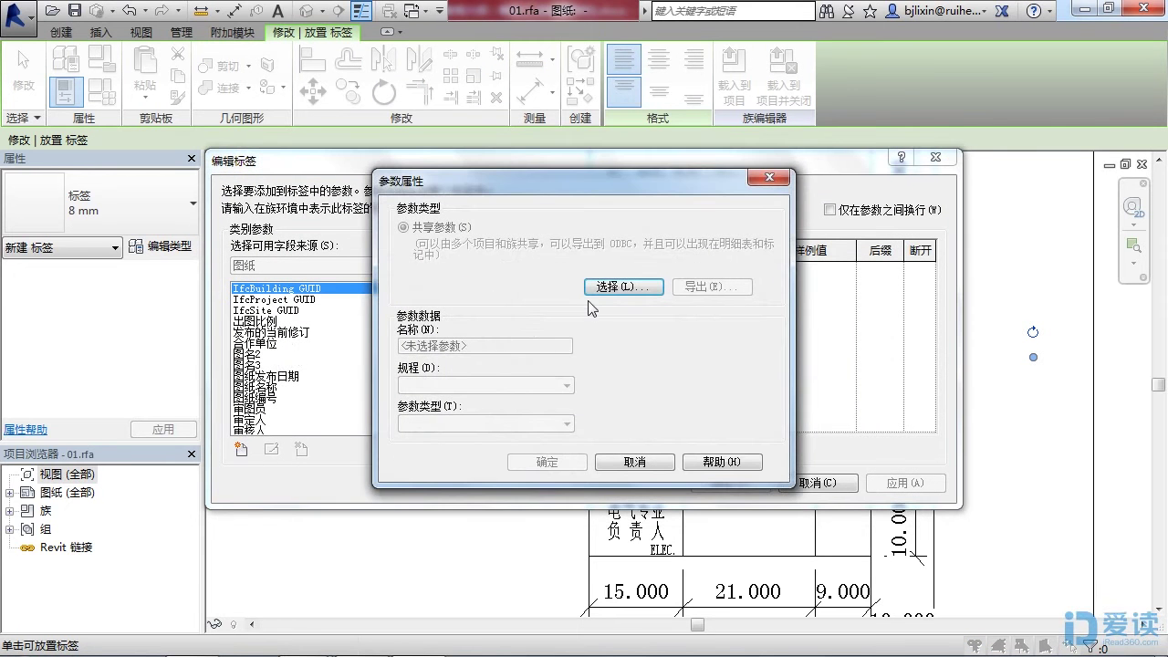
left_click(597, 288)
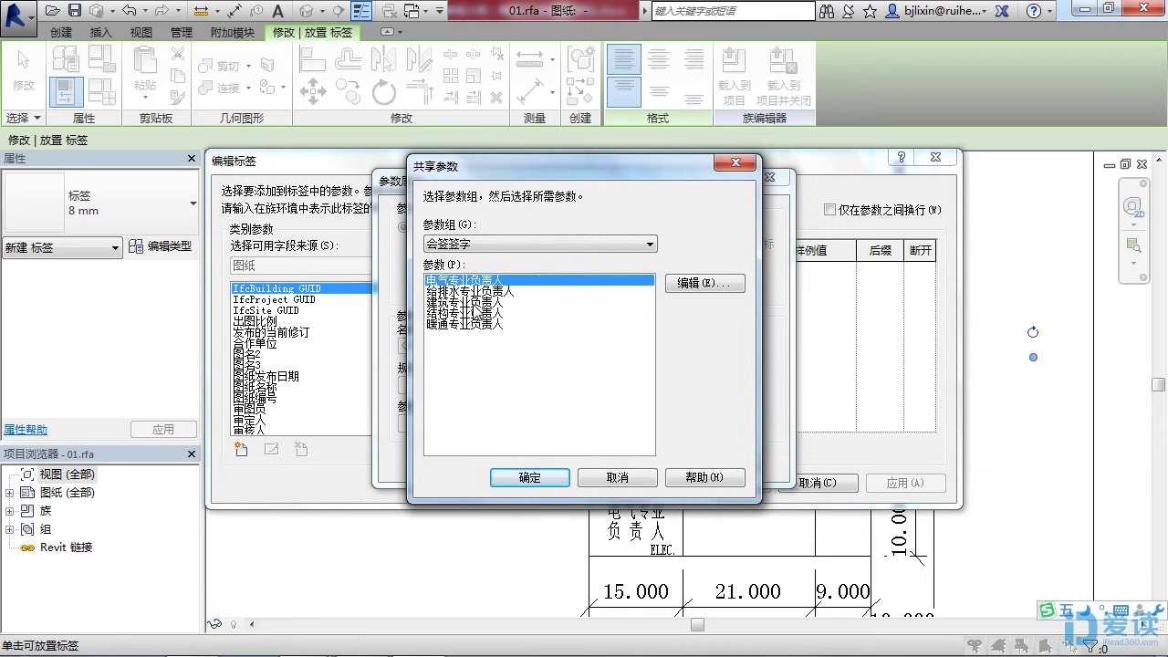
double_click(471, 292)
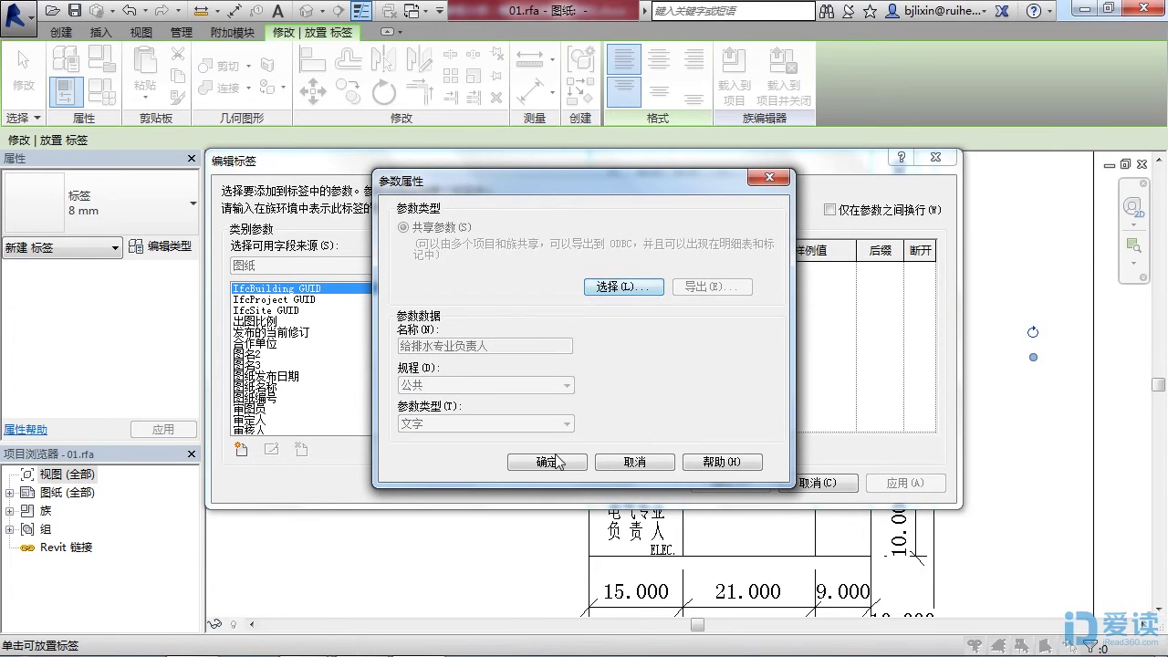
left_click(564, 463)
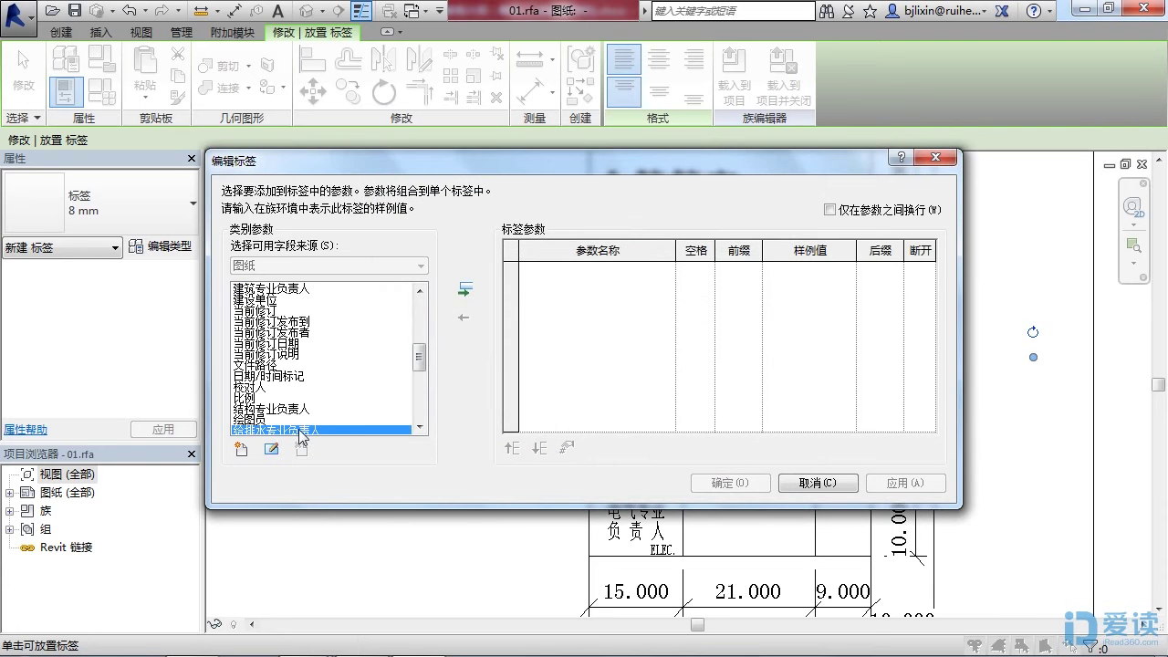
double_click(299, 432)
left_click(739, 487)
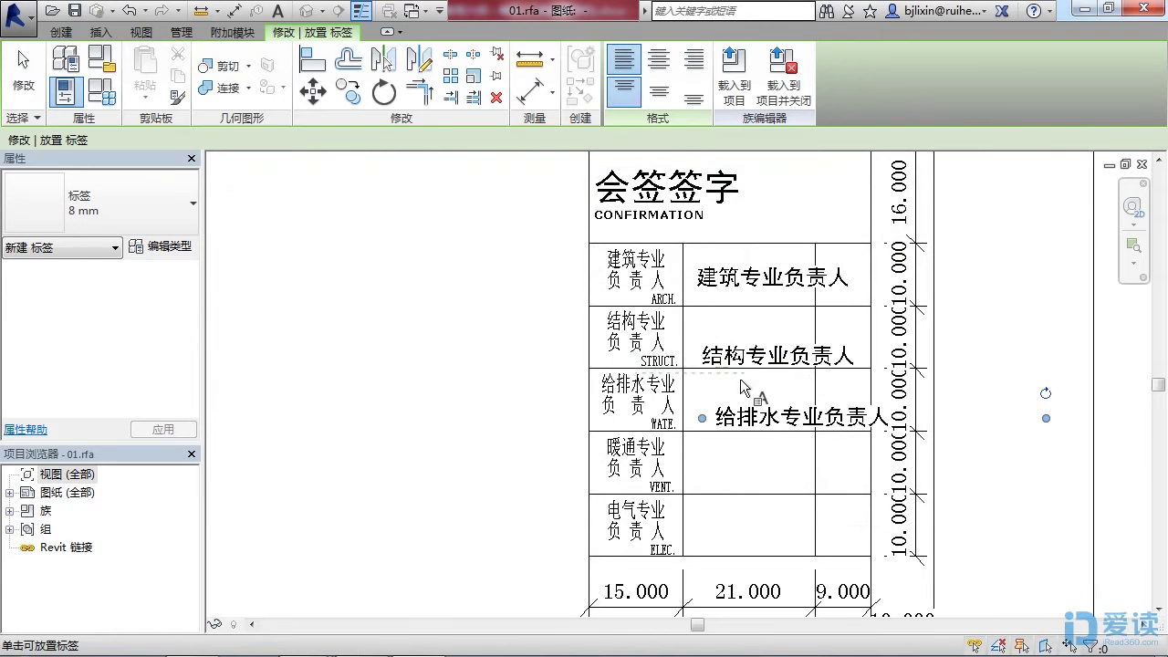
scroll(730, 383, "up", 2)
scroll(707, 401, "up", 1)
Place a label for shared parameter 暖通专业负责人 in the VENT. row's name cell.
left_click(701, 411)
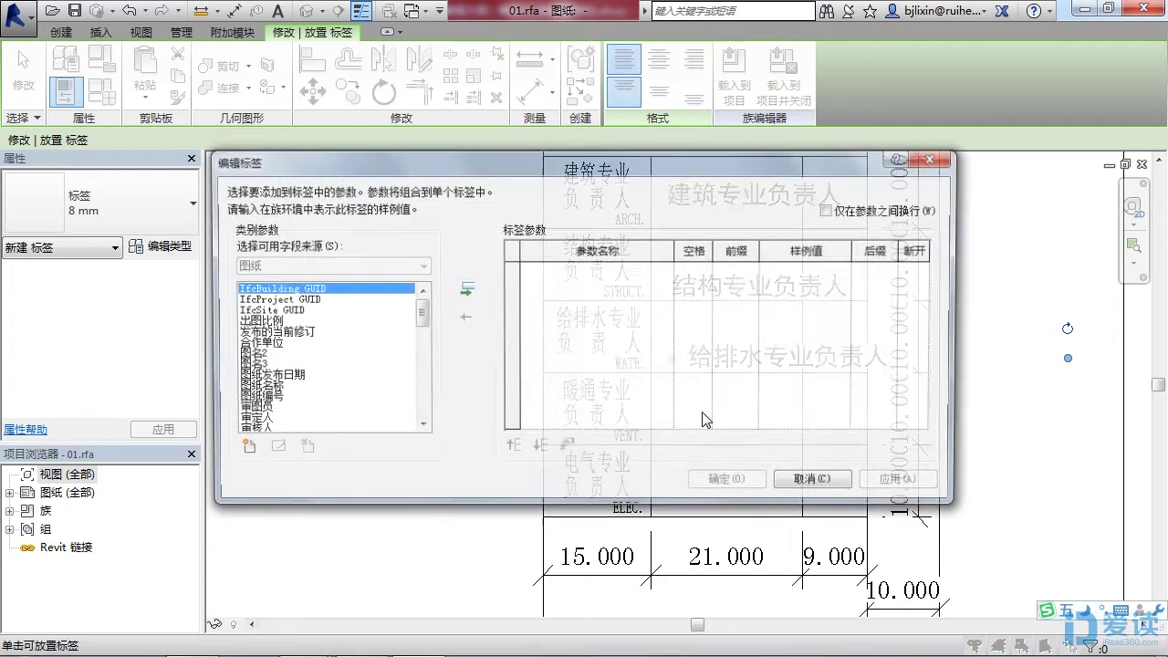
left_click(240, 449)
left_click(603, 287)
double_click(483, 334)
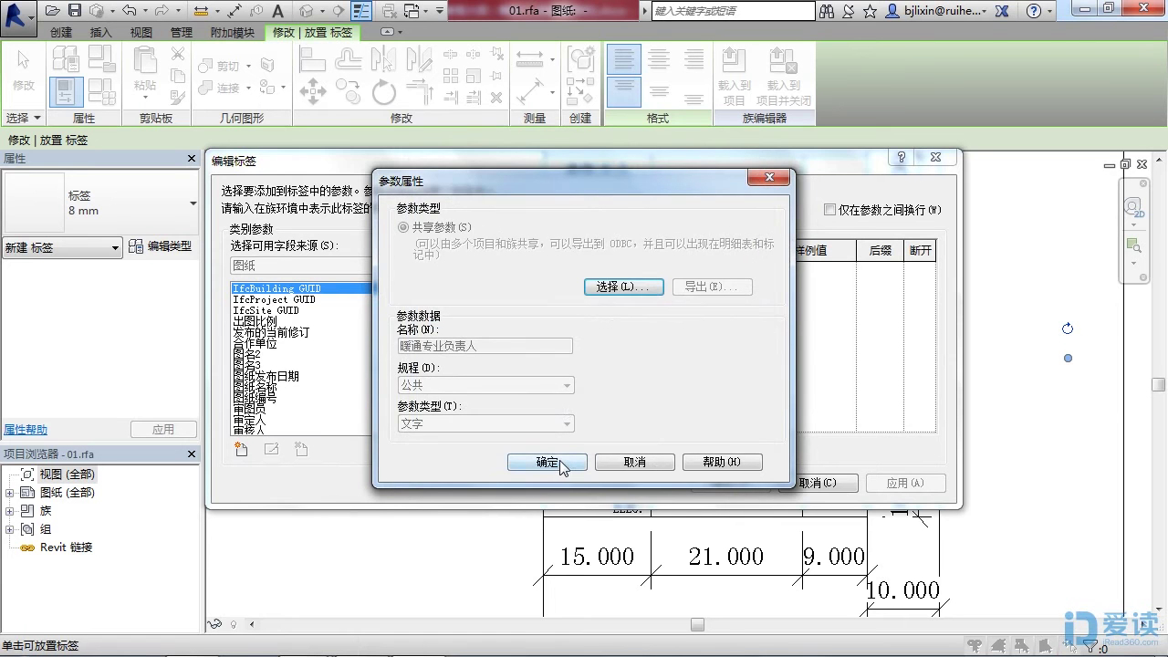
left_click(560, 462)
left_click(464, 290)
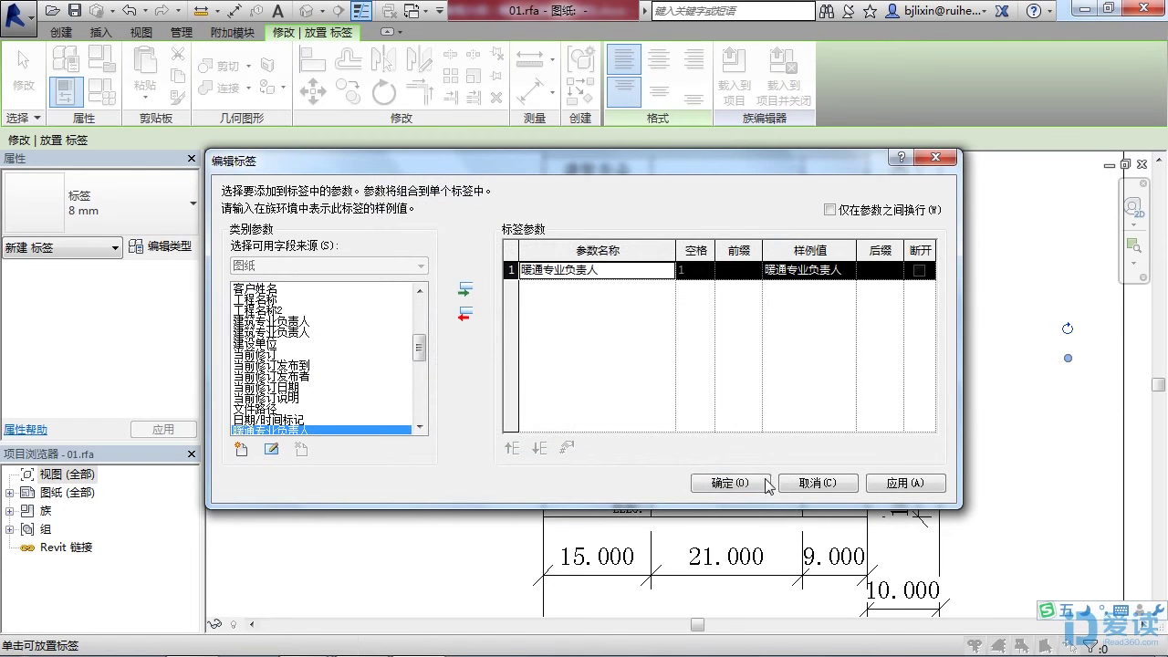
left_click(729, 482)
Create a label for shared parameter 电气专业负责人 for the ELEC. row.
scroll(675, 420, "down", 2)
scroll(683, 421, "down", 2)
left_click(681, 424)
left_click(240, 448)
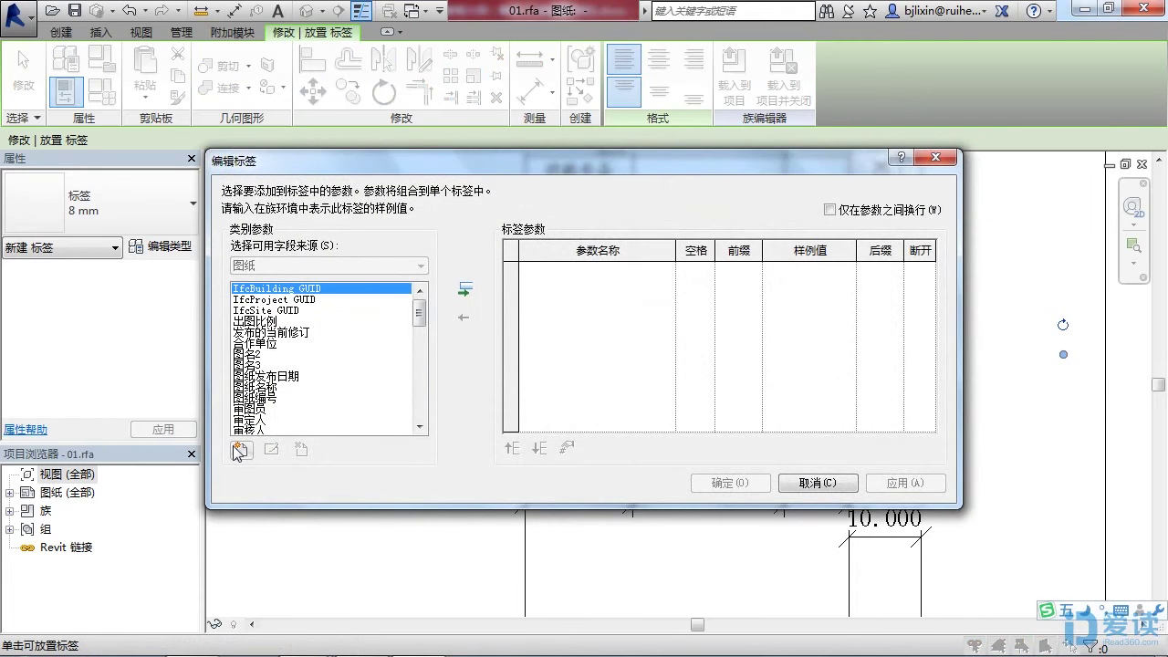
left_click(606, 301)
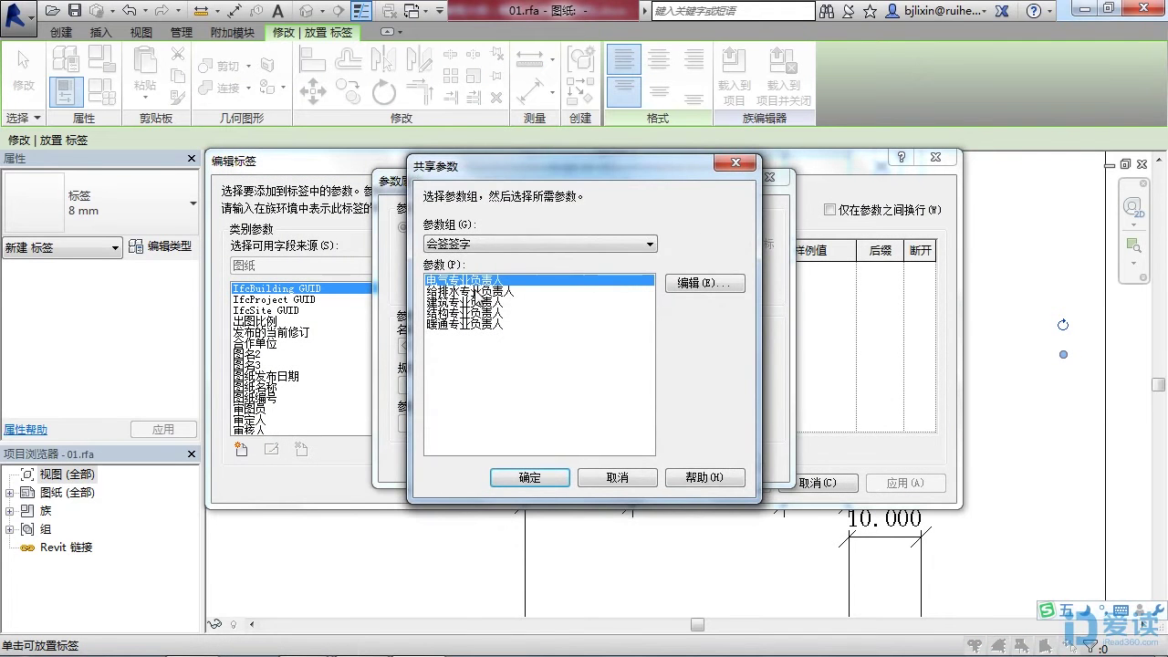
double_click(474, 297)
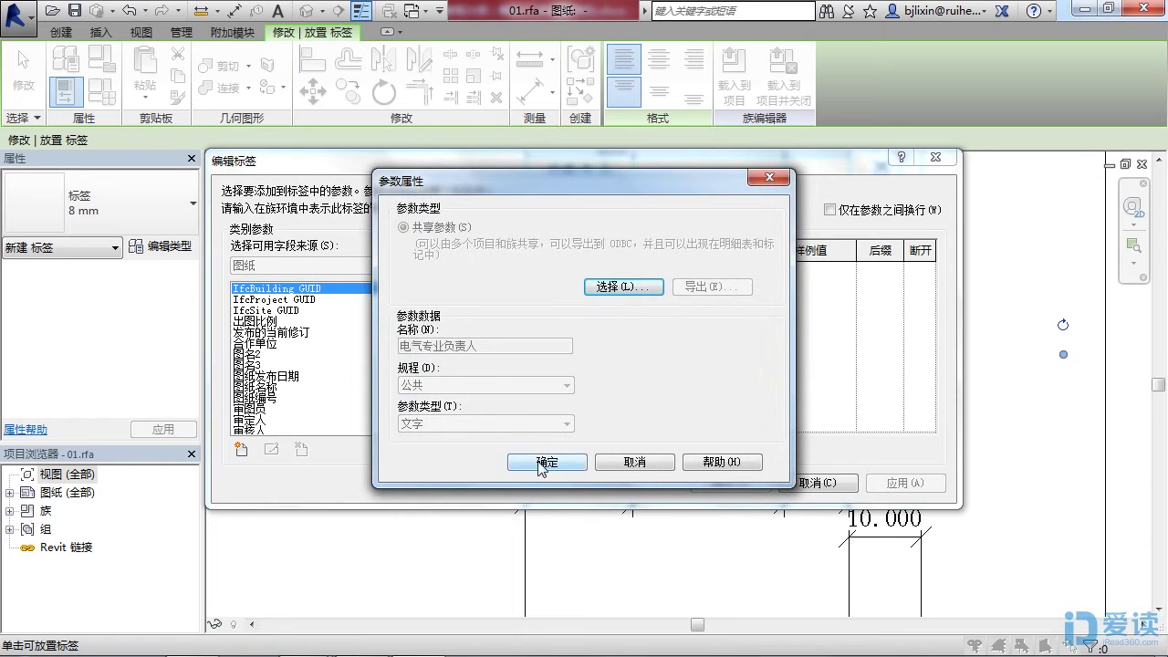
left_click(542, 462)
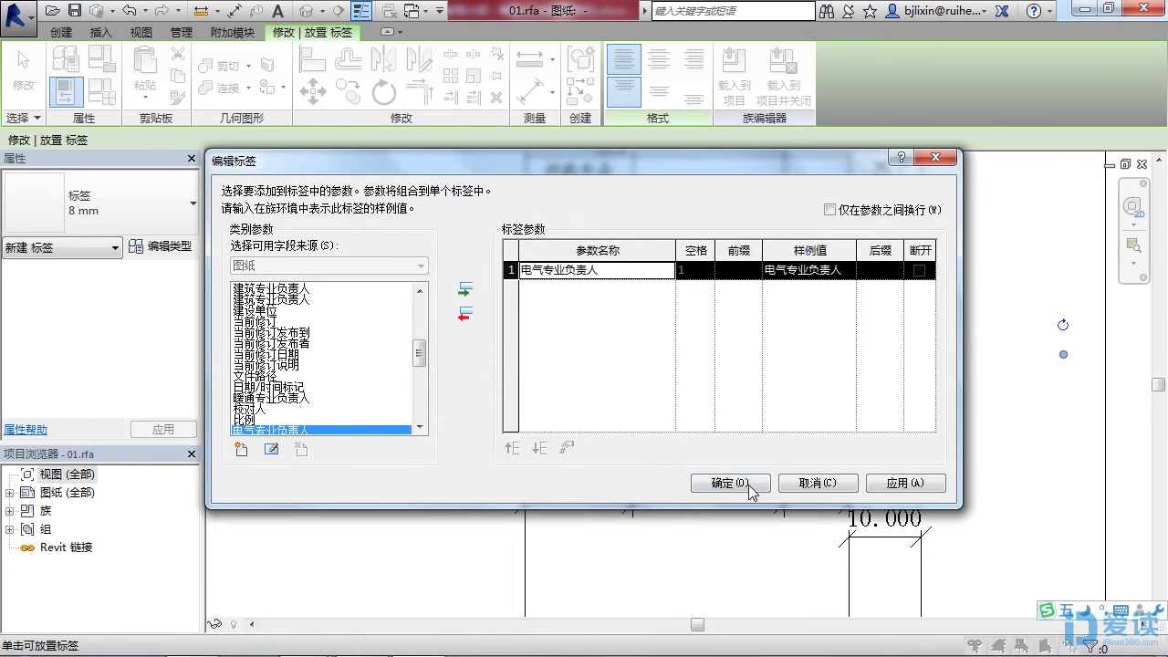
left_click(749, 487)
Reposition the 暖通专业负责人 and 给排水专业负责人 labels inside their rows.
key("Escape")
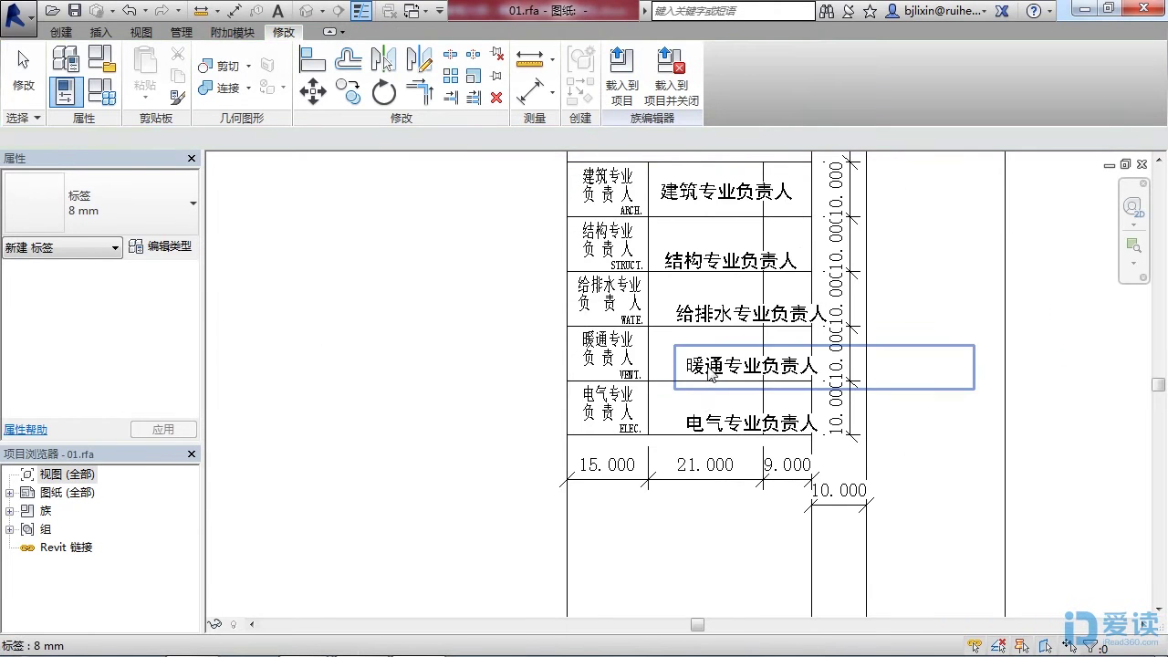
left_click(710, 374)
scroll(711, 374, "up", 3)
left_click_drag(739, 371, 692, 355)
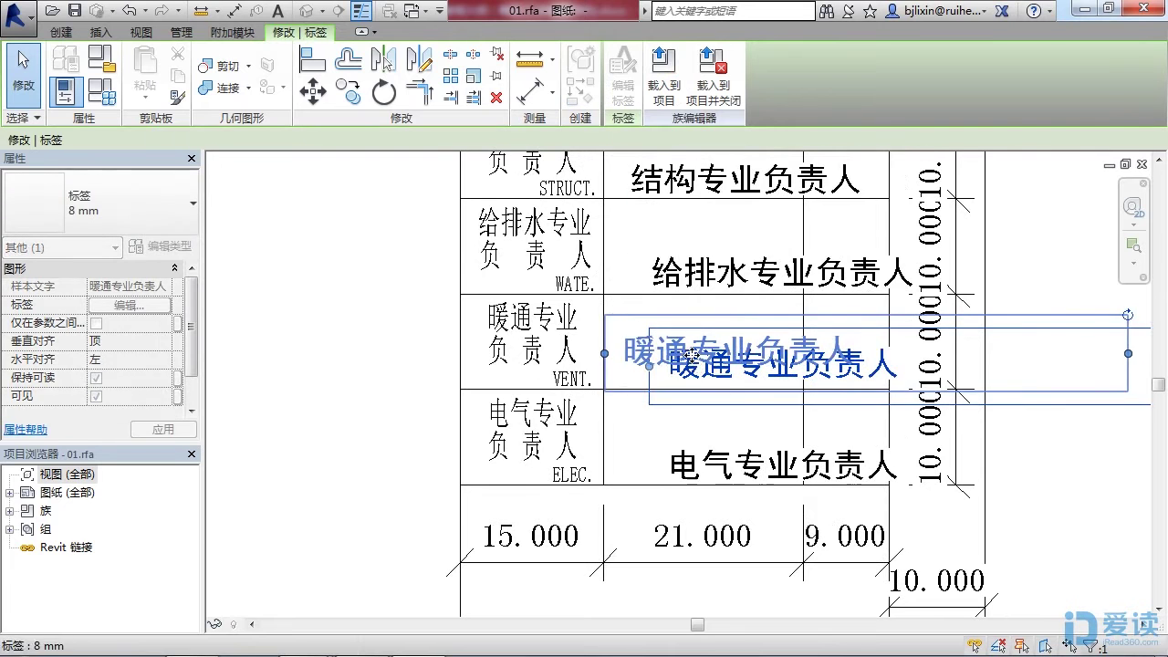
middle_click_drag(691, 355, 692, 446)
left_click(723, 360)
left_click_drag(723, 374, 689, 360)
middle_click_drag(690, 360, 695, 445)
Reposition the 结构专业负责人 and 电气专业负责人 labels, then view the whole table.
left_click(678, 350)
left_click_drag(678, 349, 666, 326)
middle_click_drag(725, 461, 703, 310)
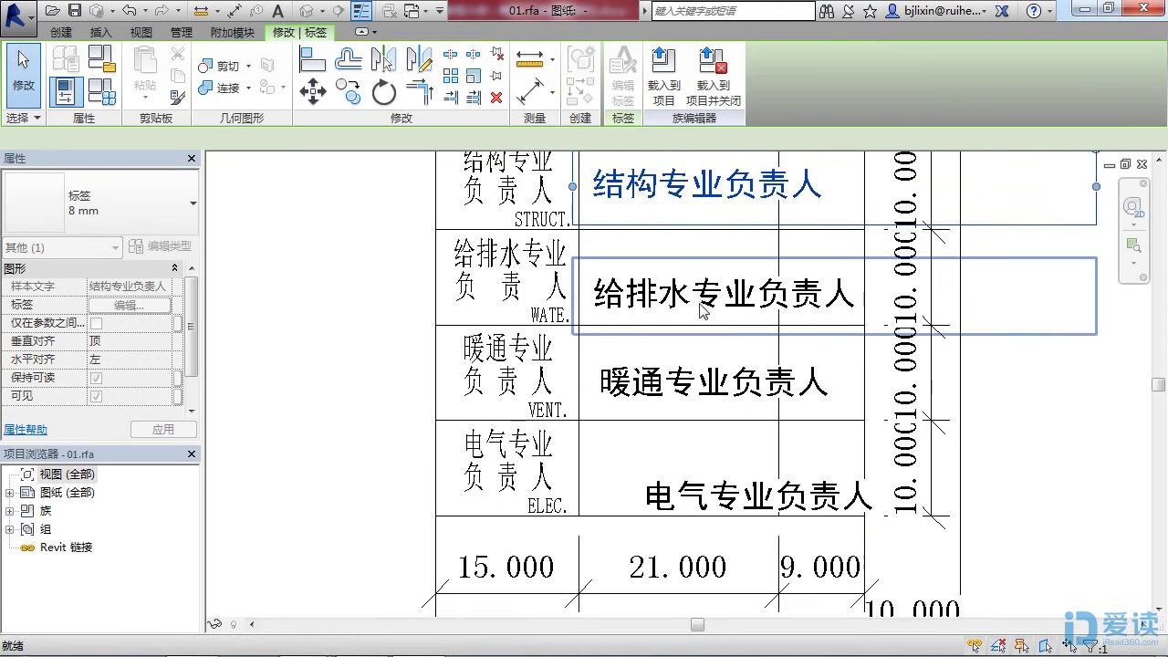
scroll(702, 310, "down", 2)
left_click(718, 453)
left_click_drag(718, 453, 680, 440)
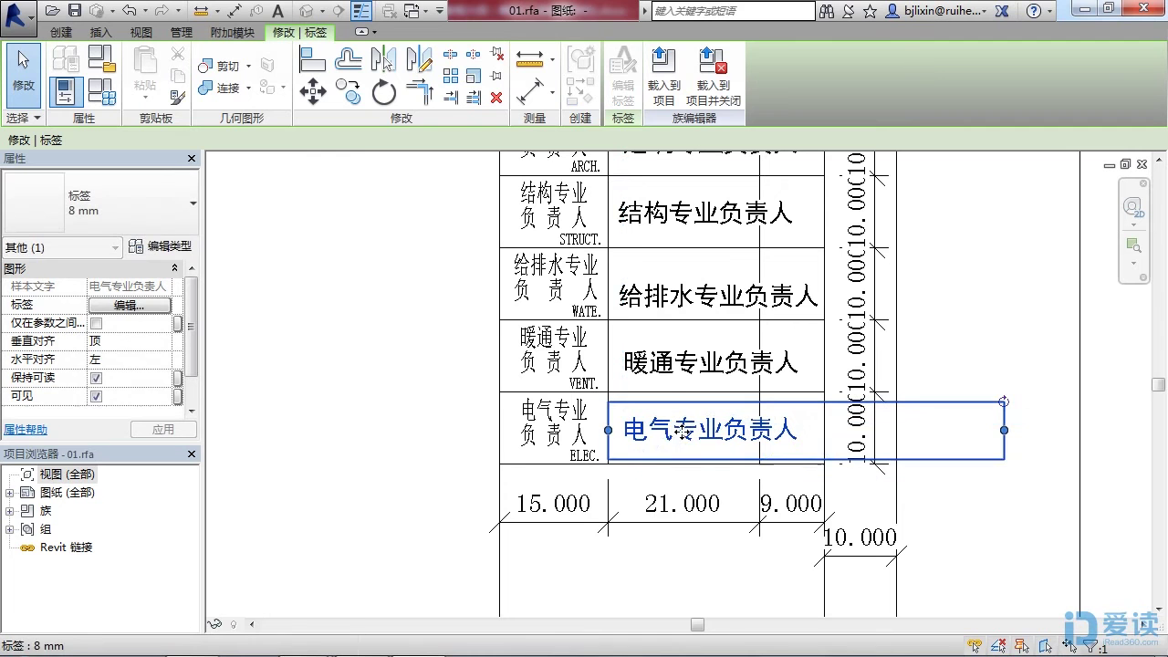
left_click(459, 420)
scroll(461, 416, "down", 1)
scroll(447, 401, "down", 1)
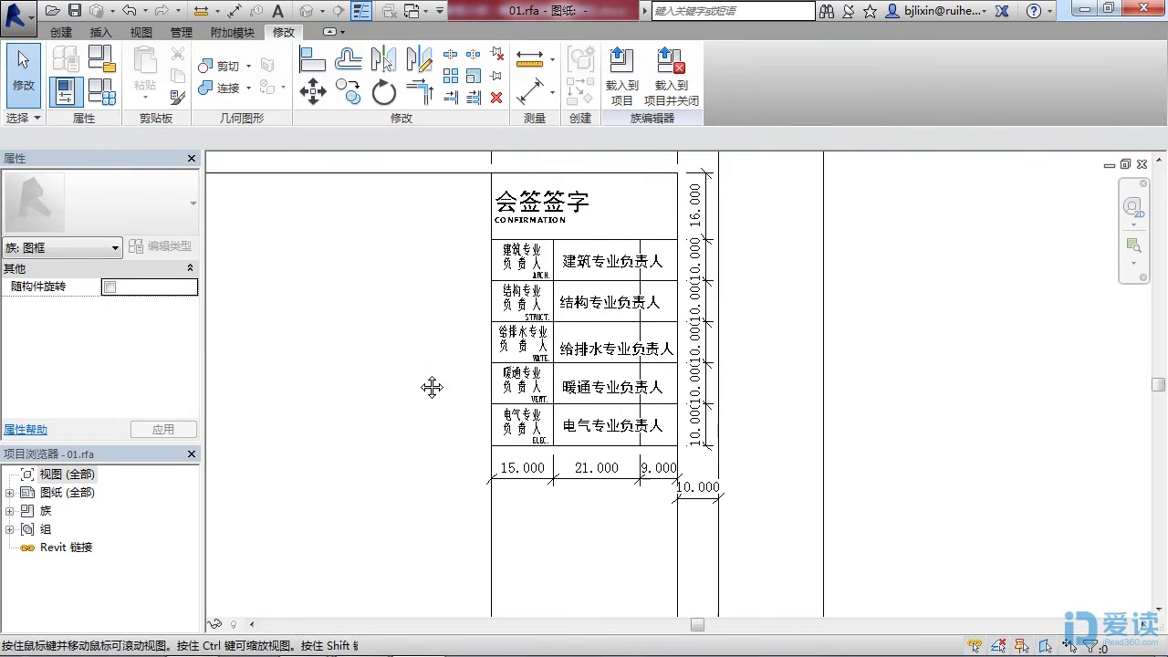
middle_click_drag(429, 386, 605, 363)
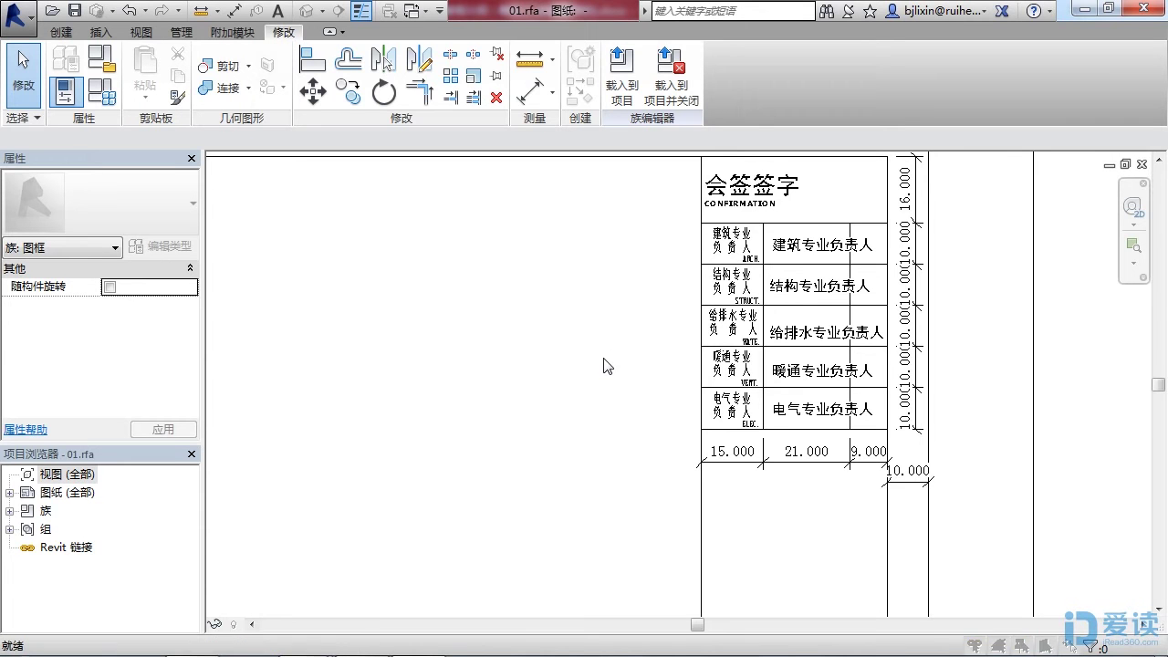
key("ctrl+n")
Start a project from the 建筑样板 template and load the 01.rfa title block into it.
left_click(543, 304)
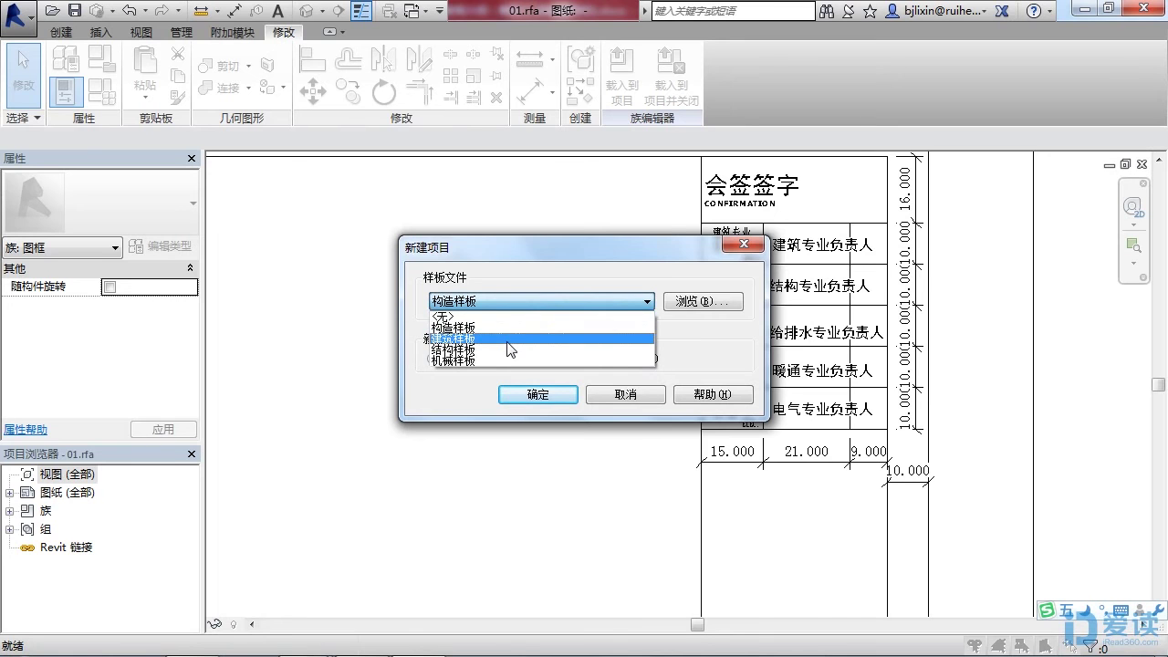
left_click(516, 338)
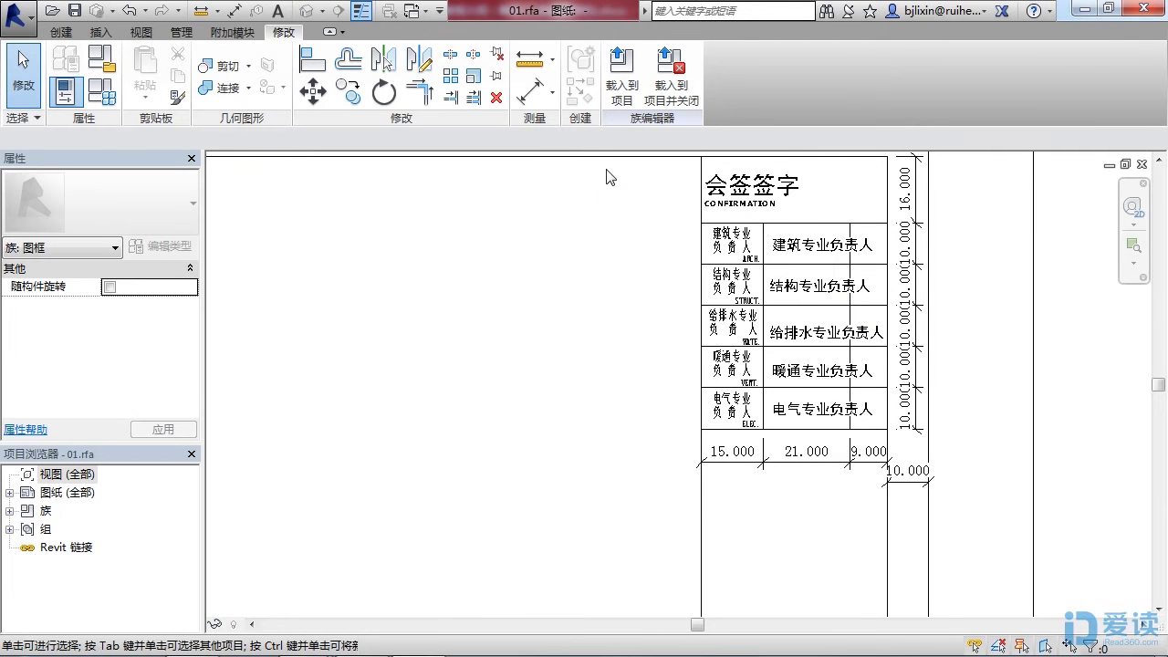
left_click(623, 95)
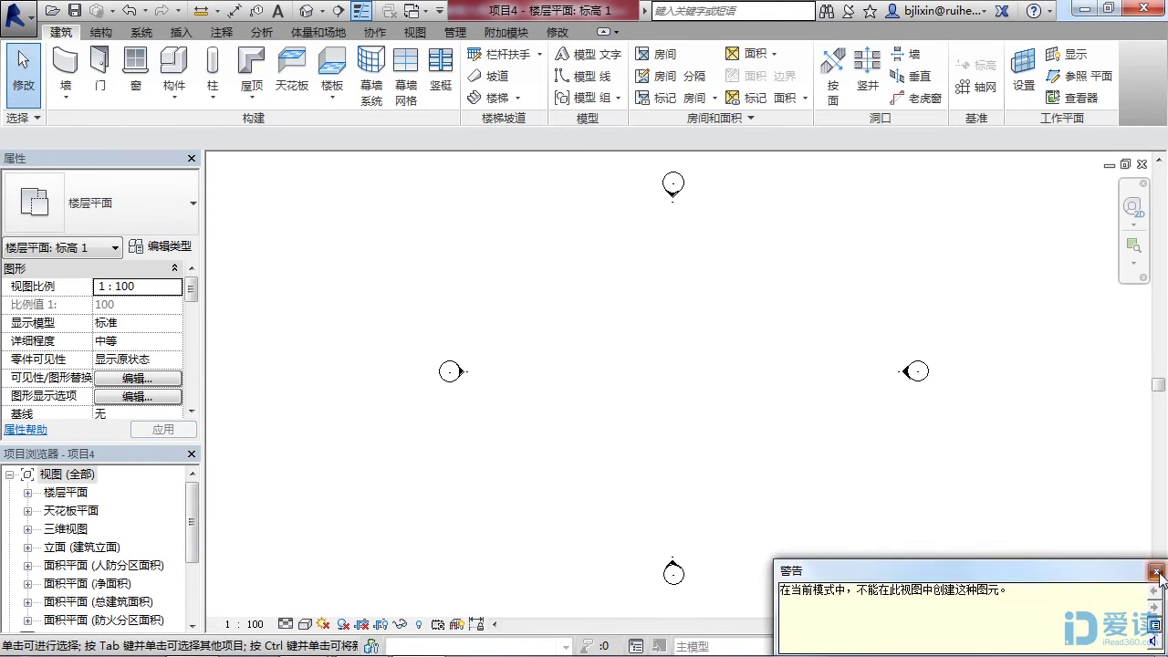
left_click(99, 565)
scroll(95, 570, "down", 1)
scroll(99, 570, "down", 4)
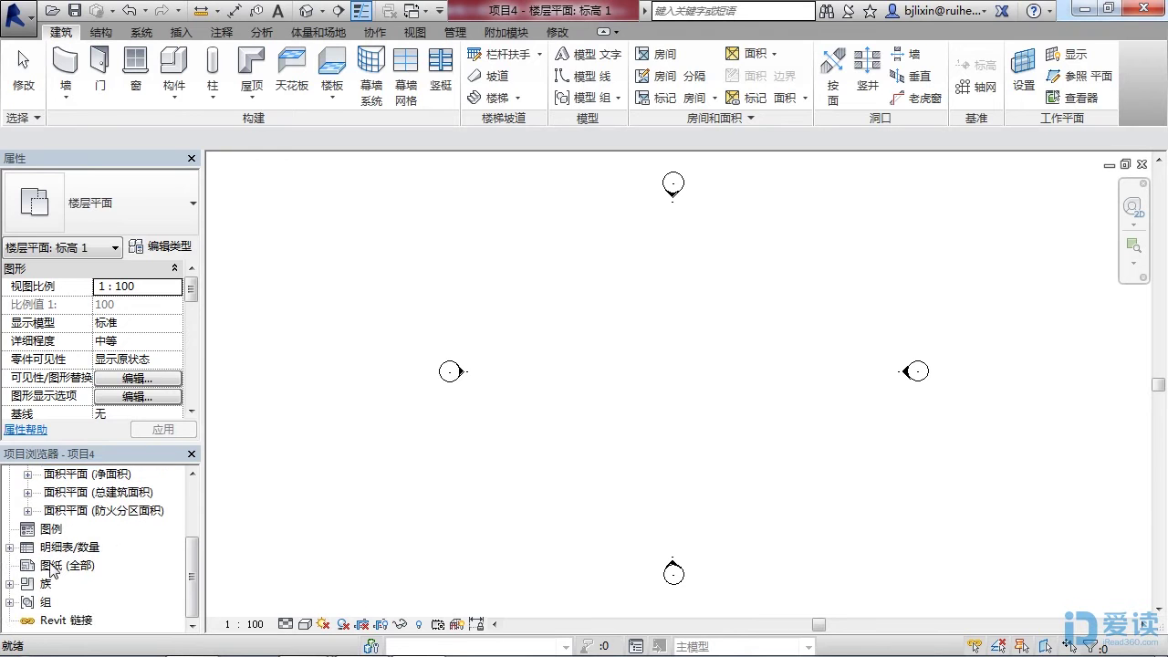
Add new sheet J0-11 under 图纸 (全部) using the 01 title block.
left_click(50, 564)
right_click(50, 563)
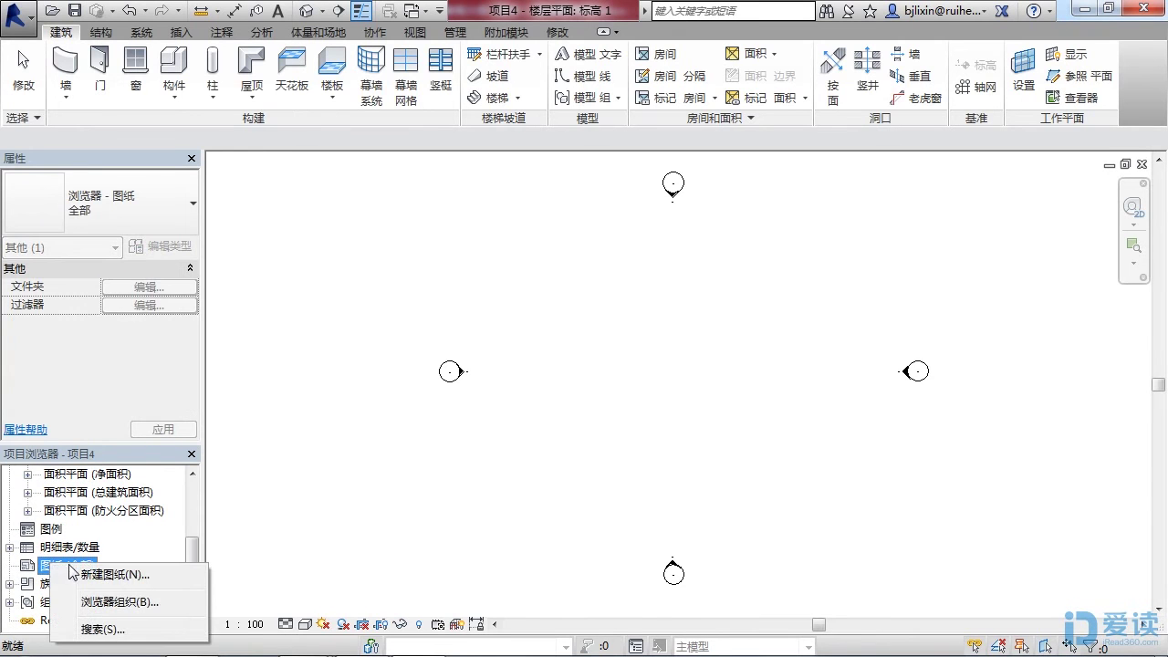
left_click(72, 577)
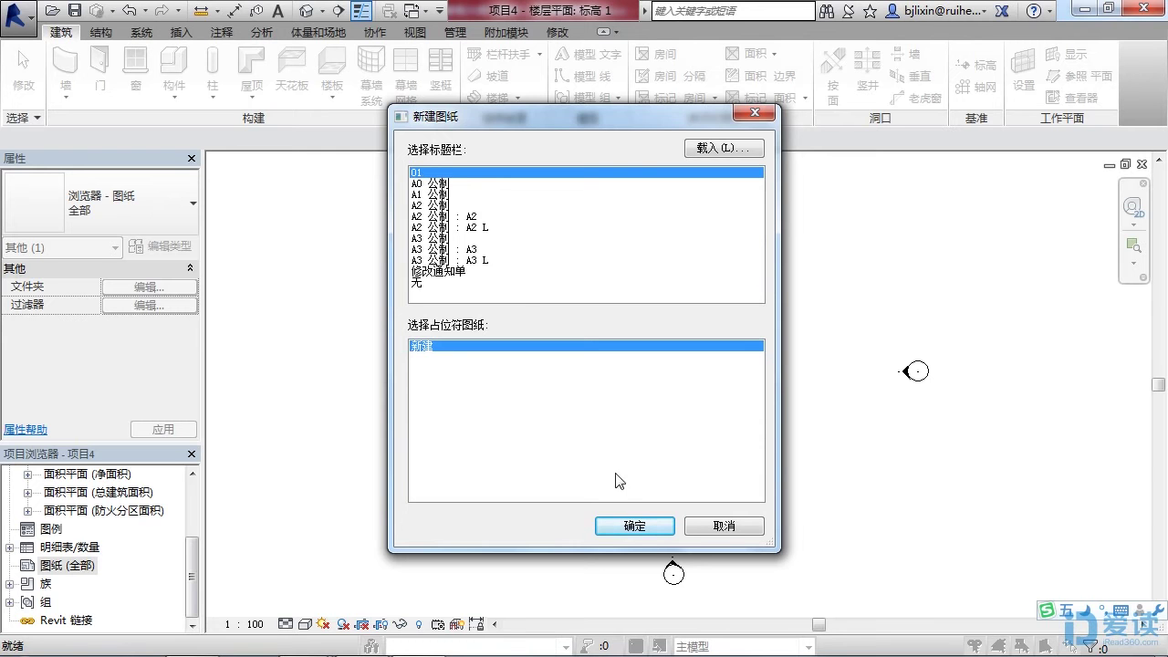
left_click(634, 526)
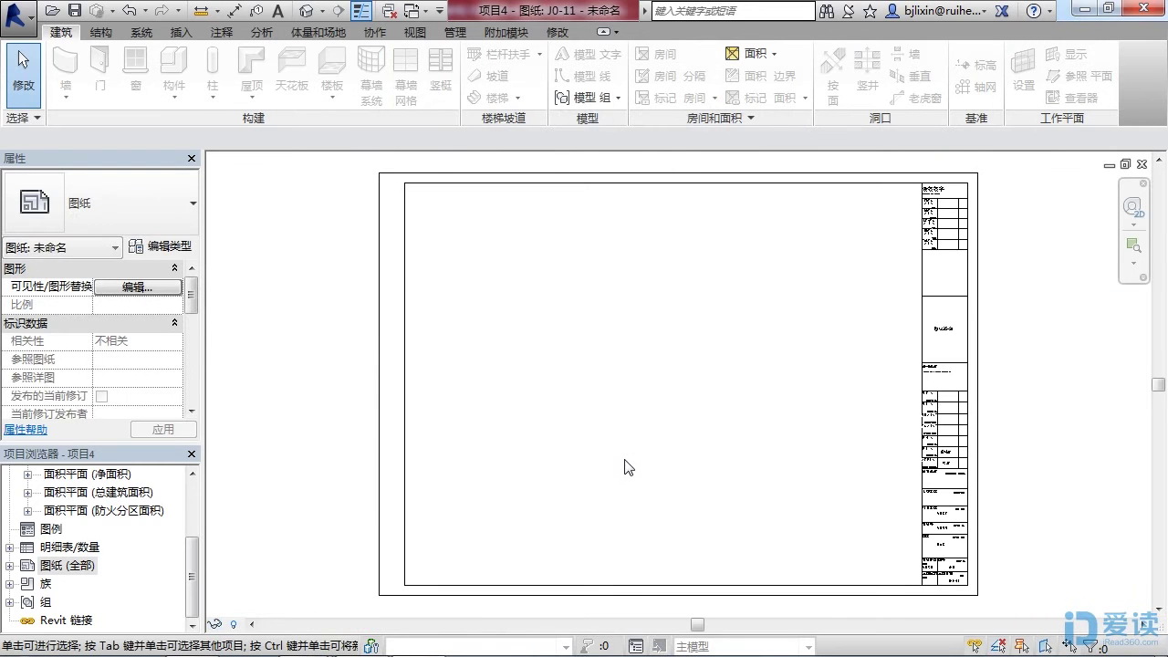
Zoom and pan sheet J0-11 to centre its five-row 会签签字 table.
scroll(823, 258, "up", 5)
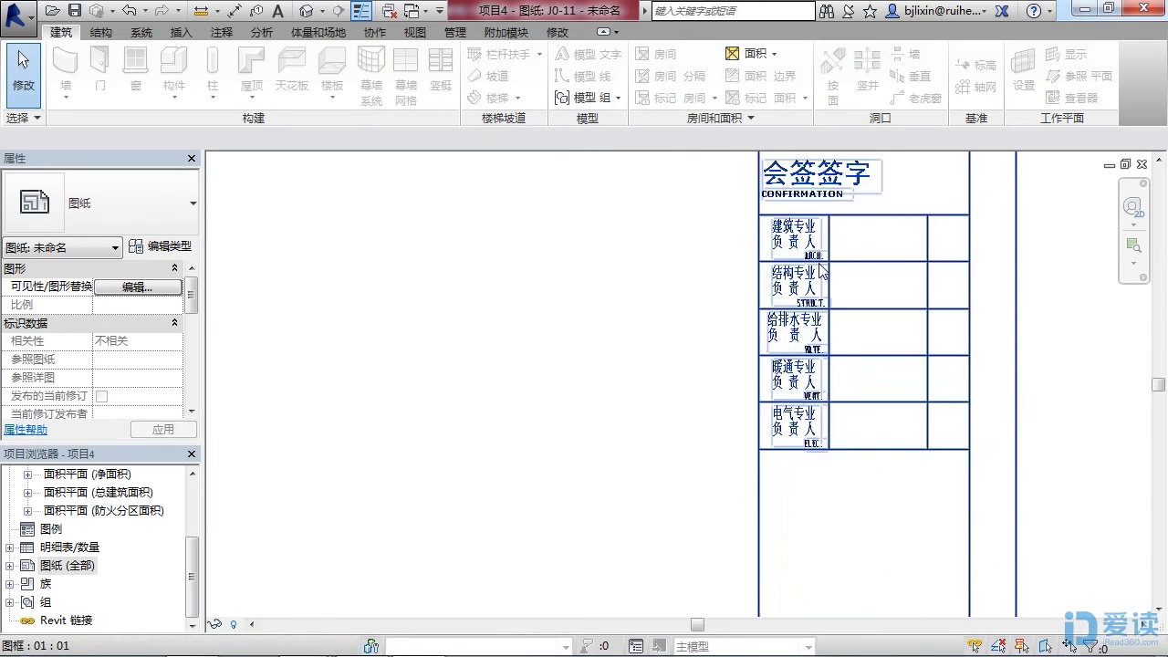
scroll(756, 273, "down", 1)
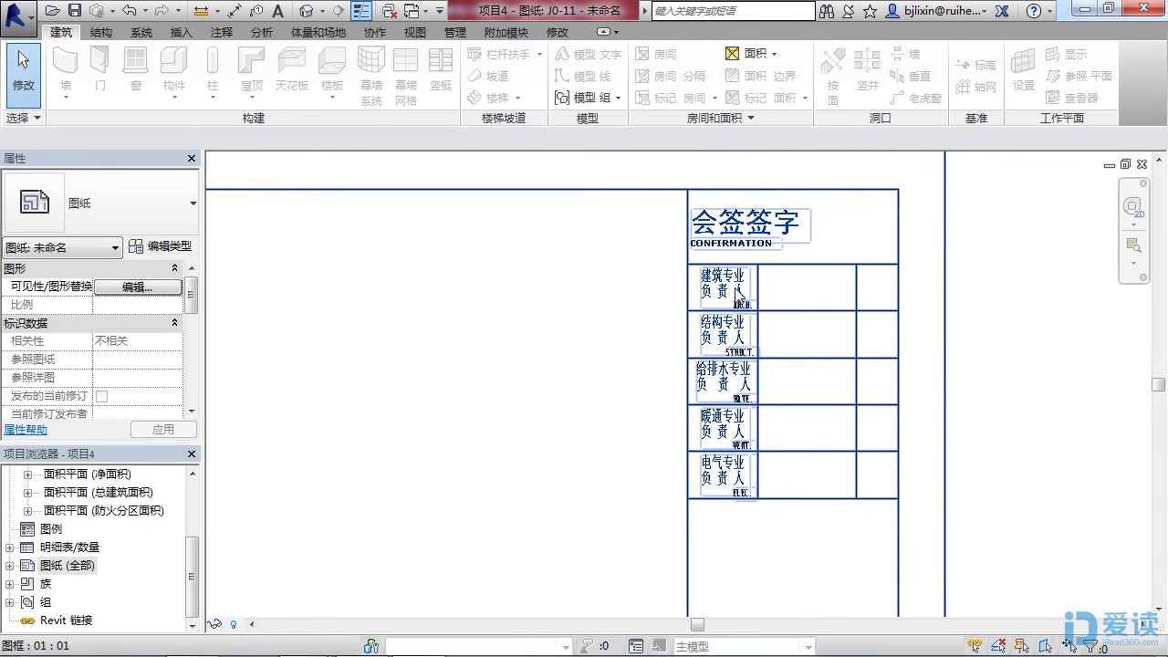
middle_click_drag(735, 294, 722, 255)
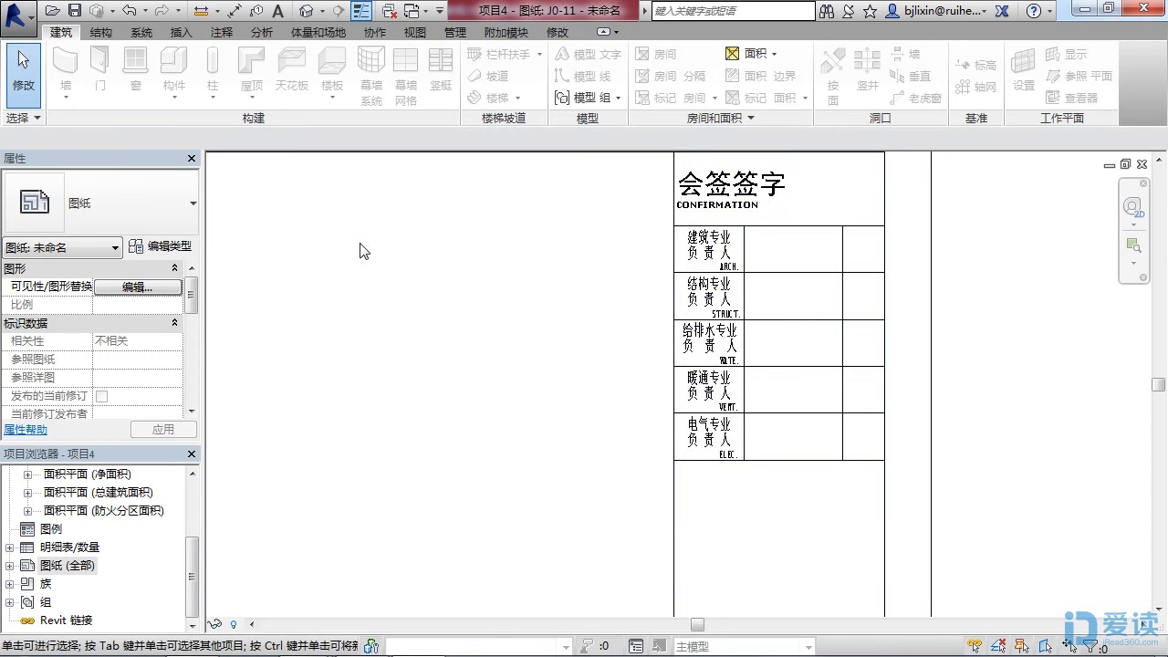
Open the Project Parameters dialog from the Manage tab.
left_click(455, 31)
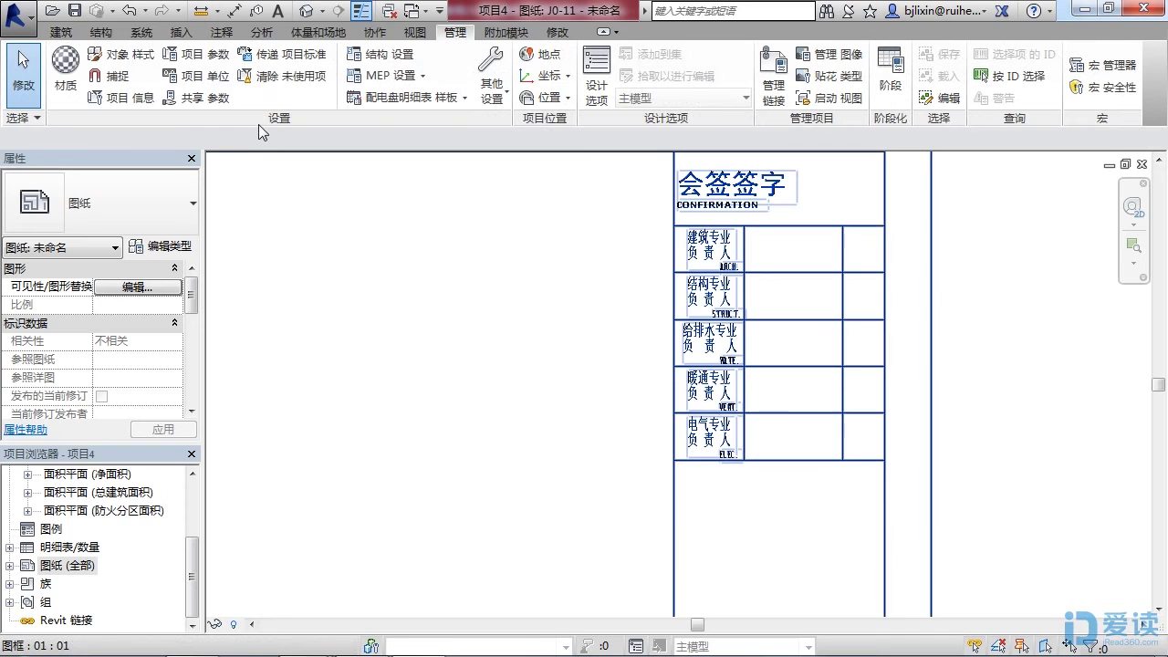
left_click(193, 57)
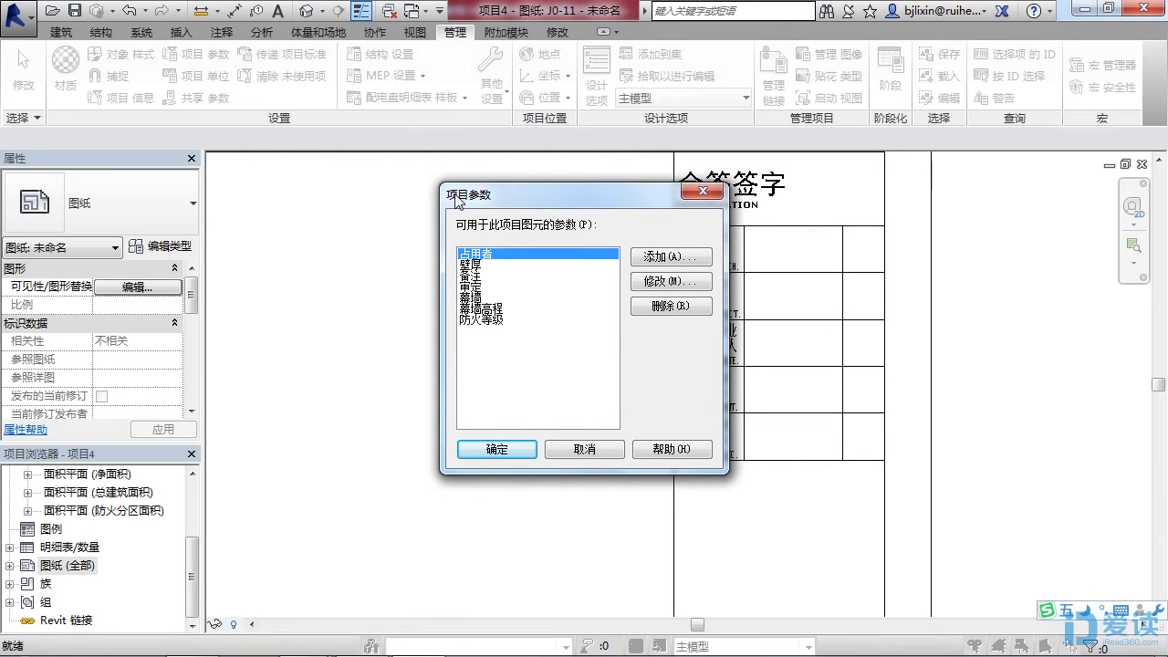
Add the 建筑专业负责人 shared parameter from group 会签签字 as a project parameter for 项目信息.
left_click(658, 261)
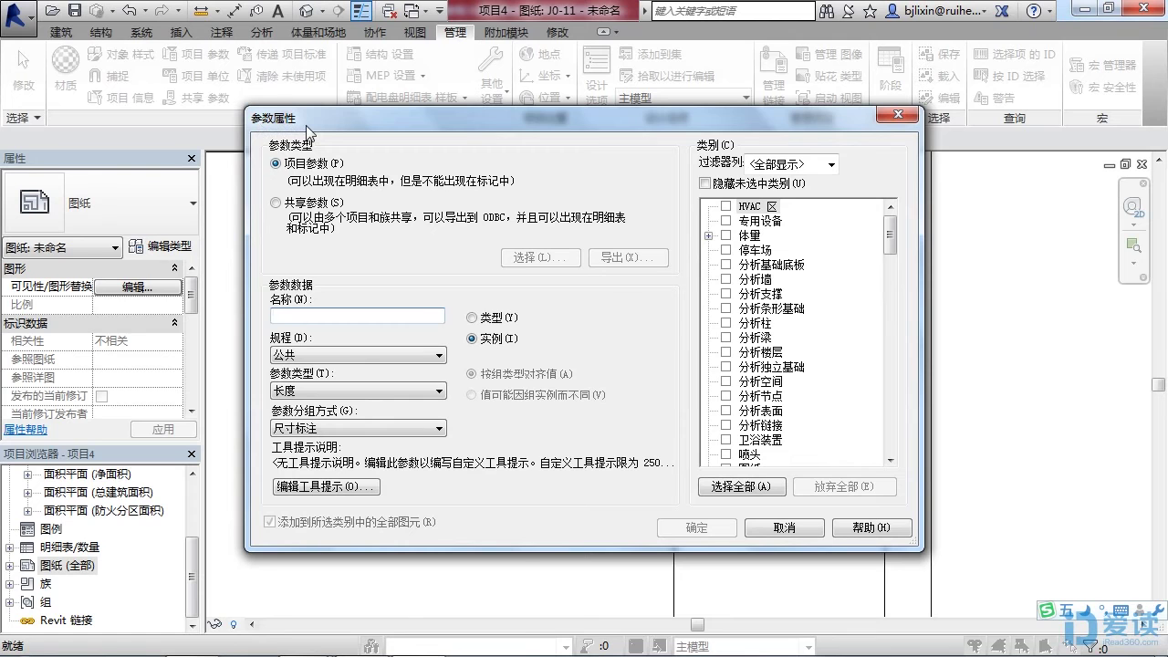
left_click(277, 203)
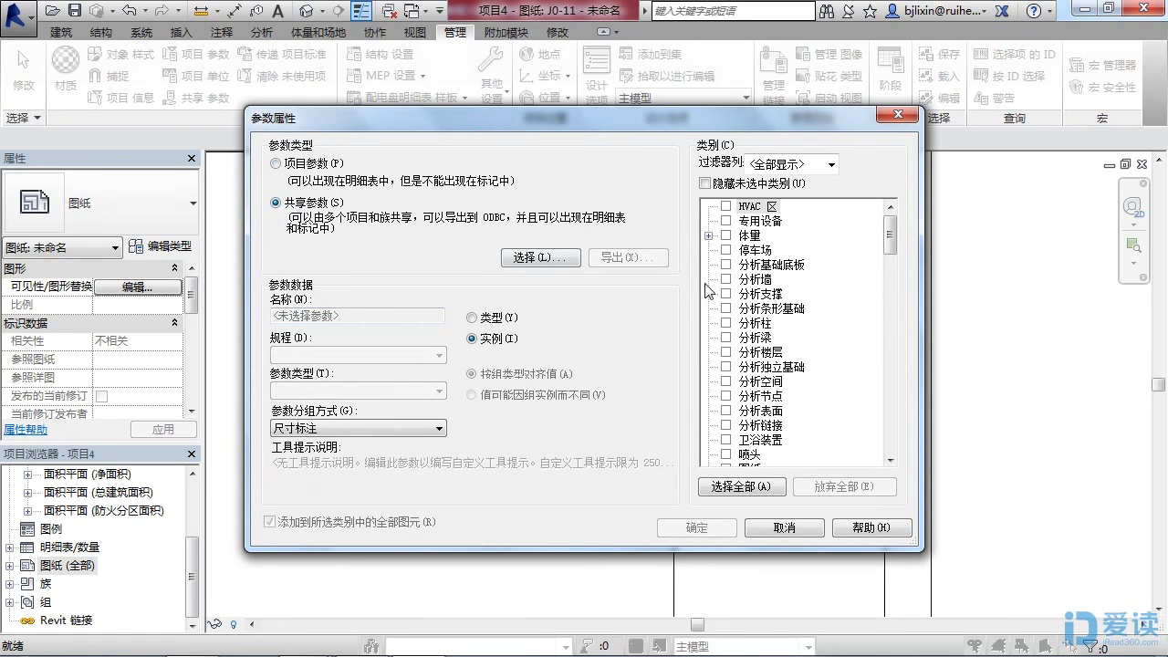
left_click(539, 260)
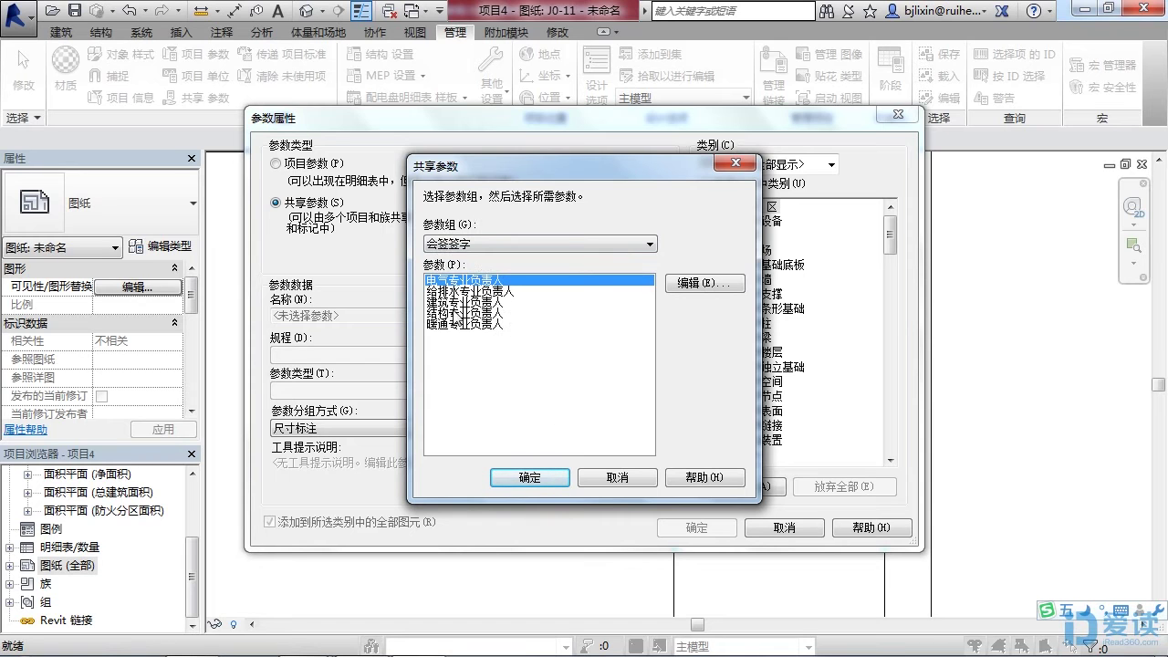
left_click(451, 303)
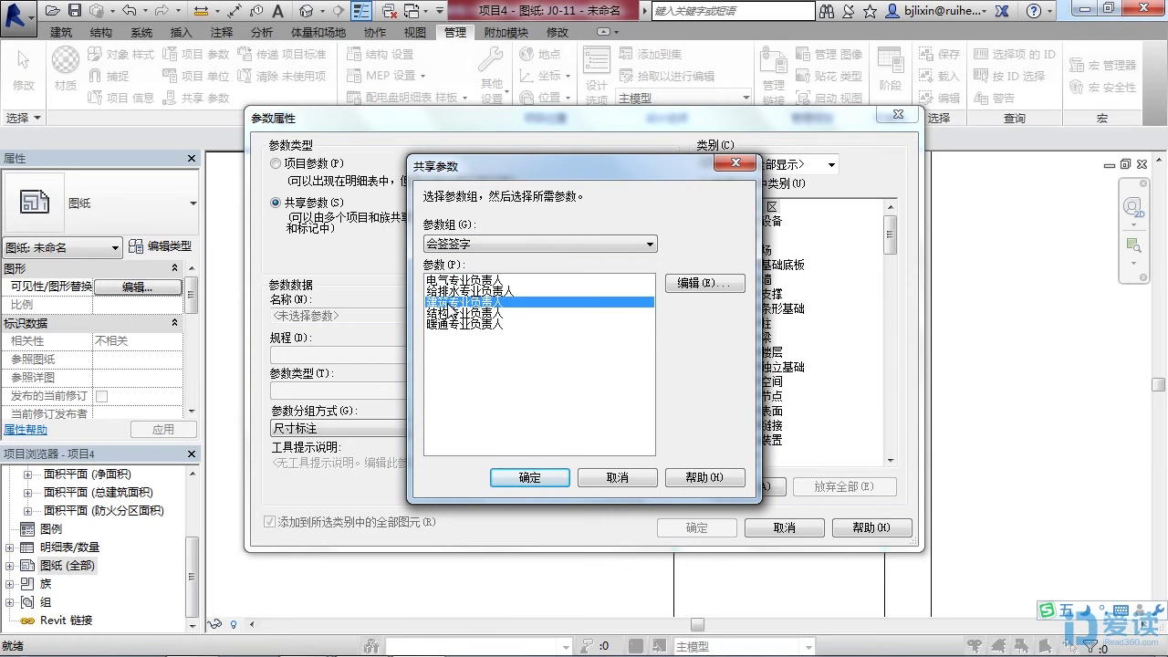
left_click(533, 477)
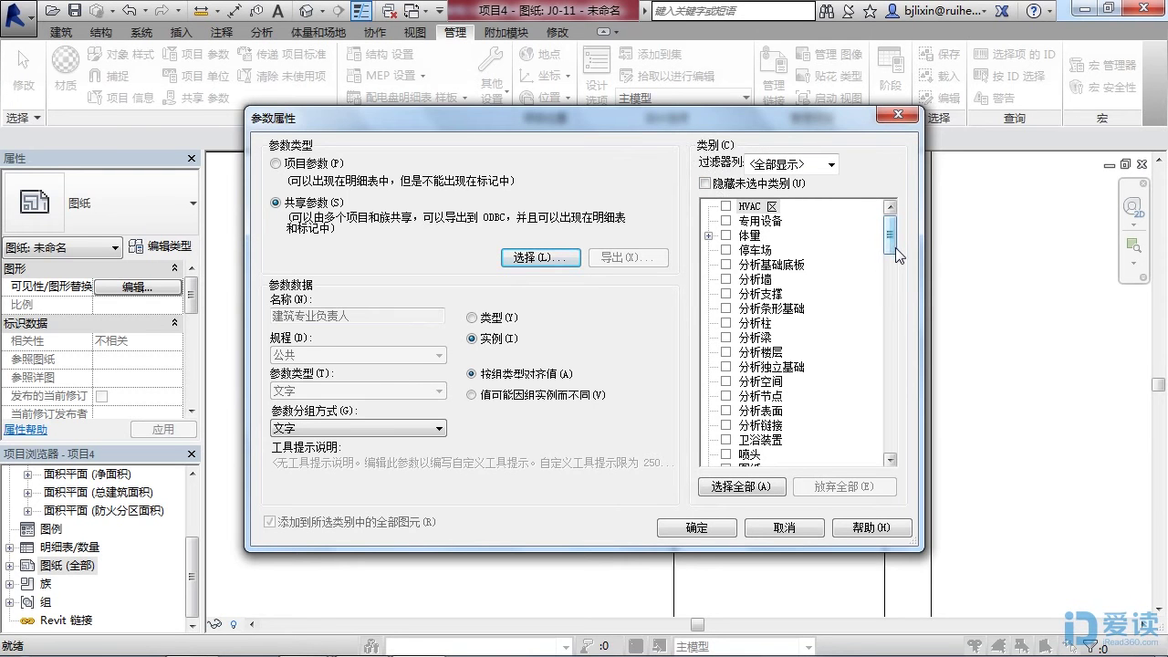
mouse_move(894, 245)
left_mouse_down()
mouse_move(884, 381)
mouse_move(771, 424)
left_mouse_up()
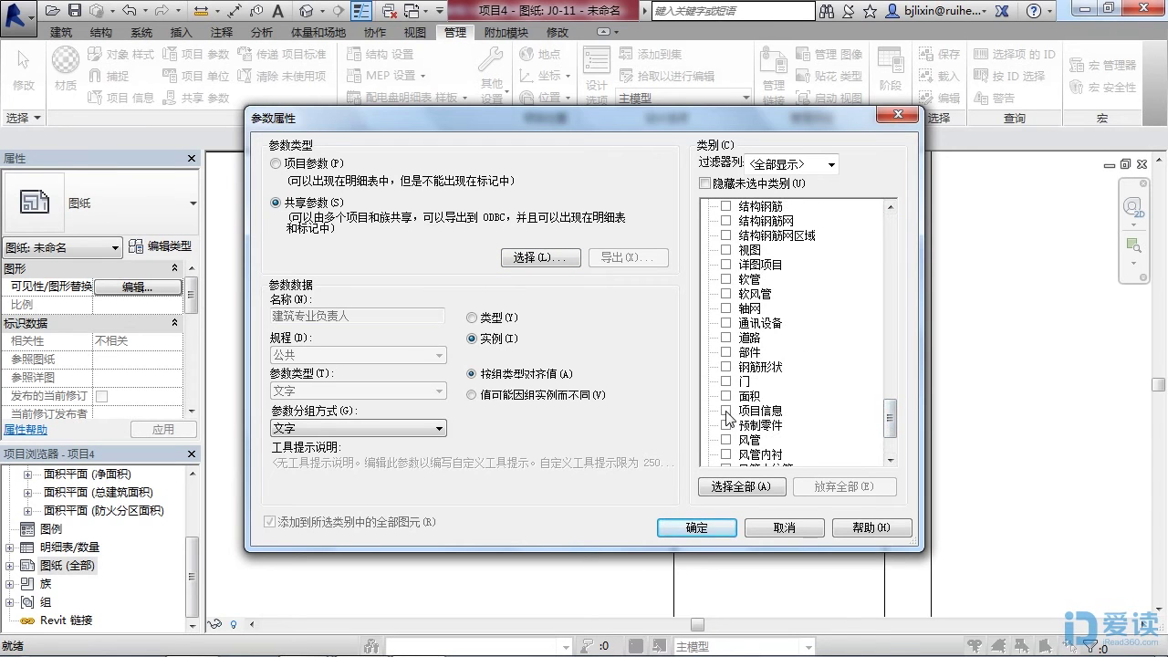
left_click(727, 412)
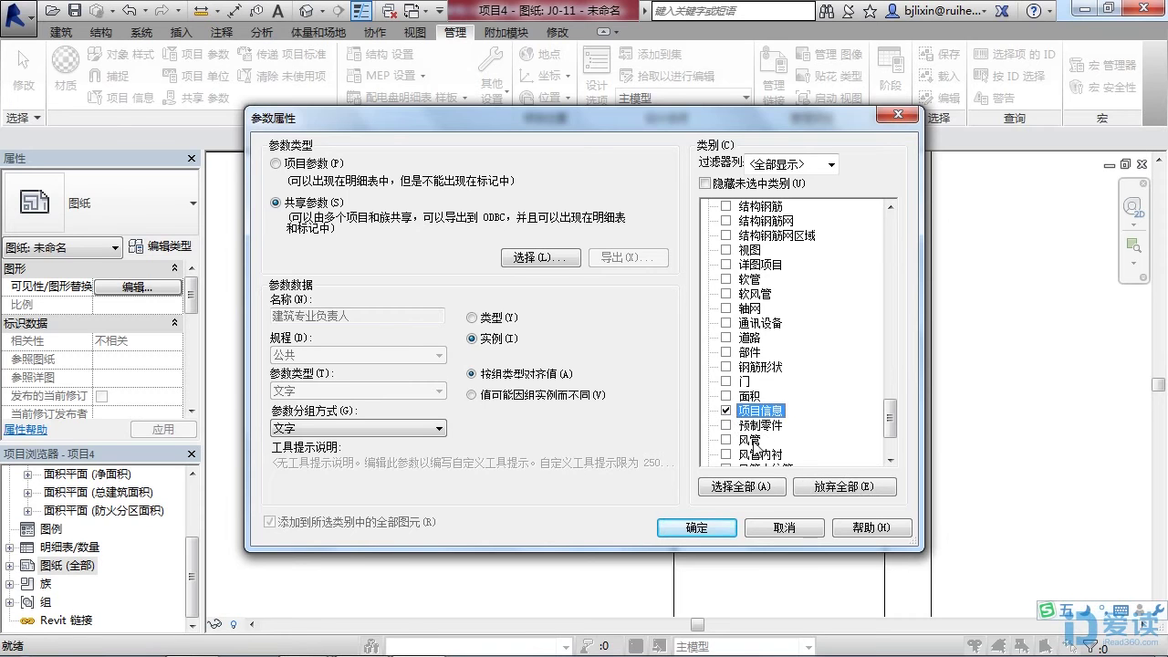
left_click(706, 535)
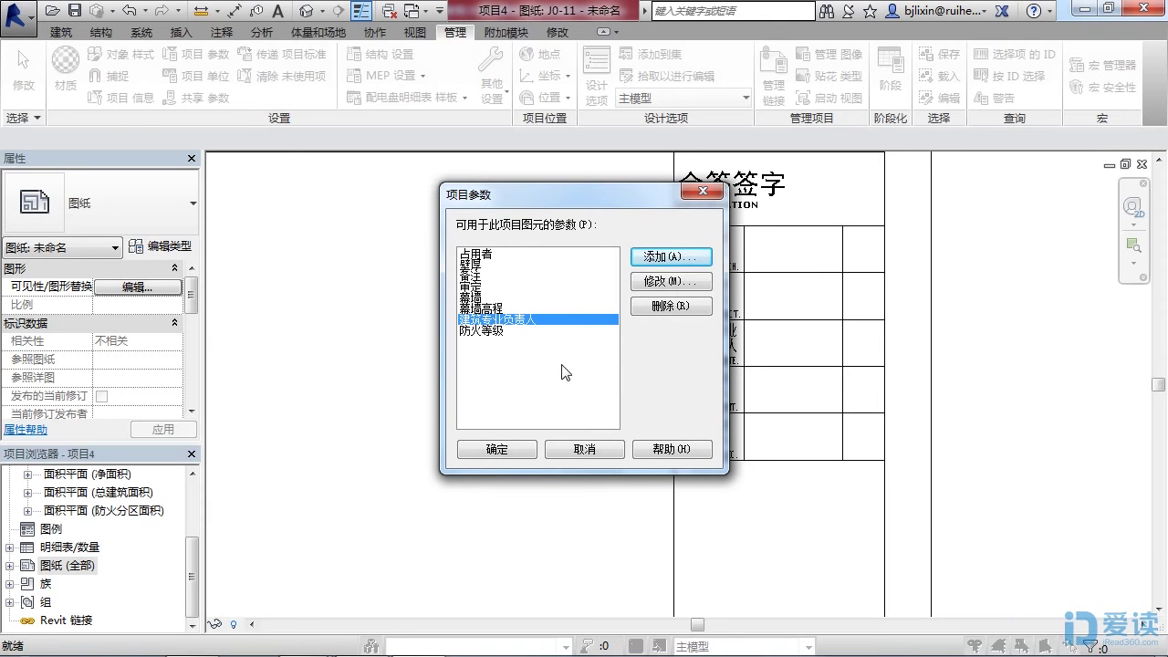
Add the shared parameter 结构专业负责人 as a project parameter applied to 项目信息.
left_click(641, 258)
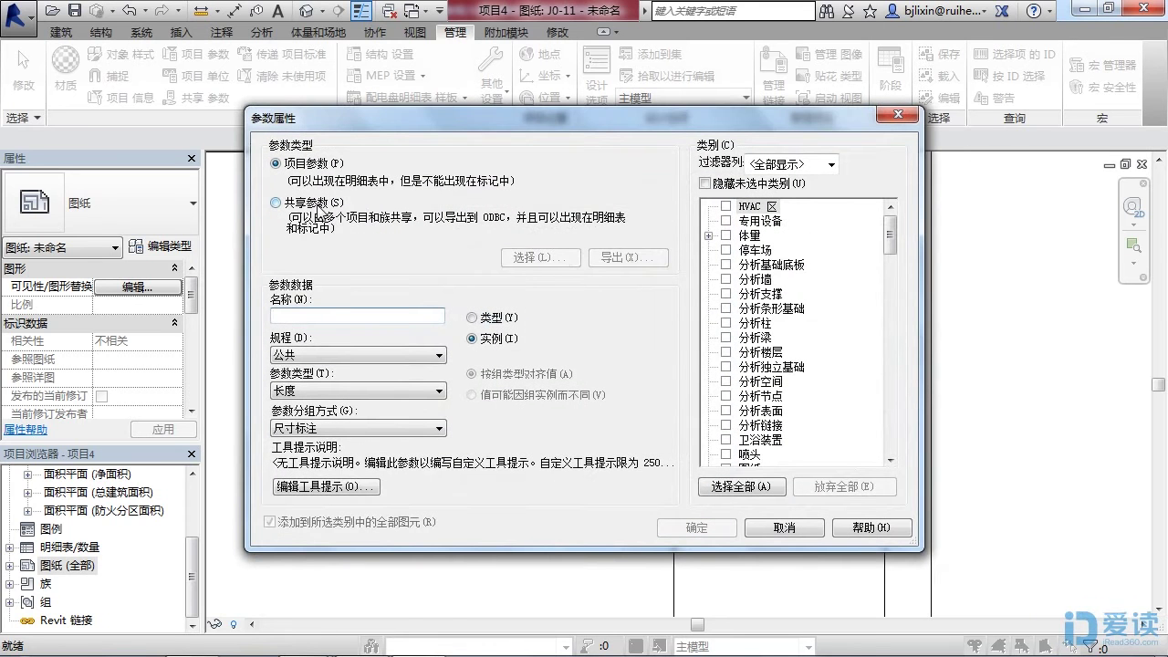
left_click(276, 203)
left_click(524, 258)
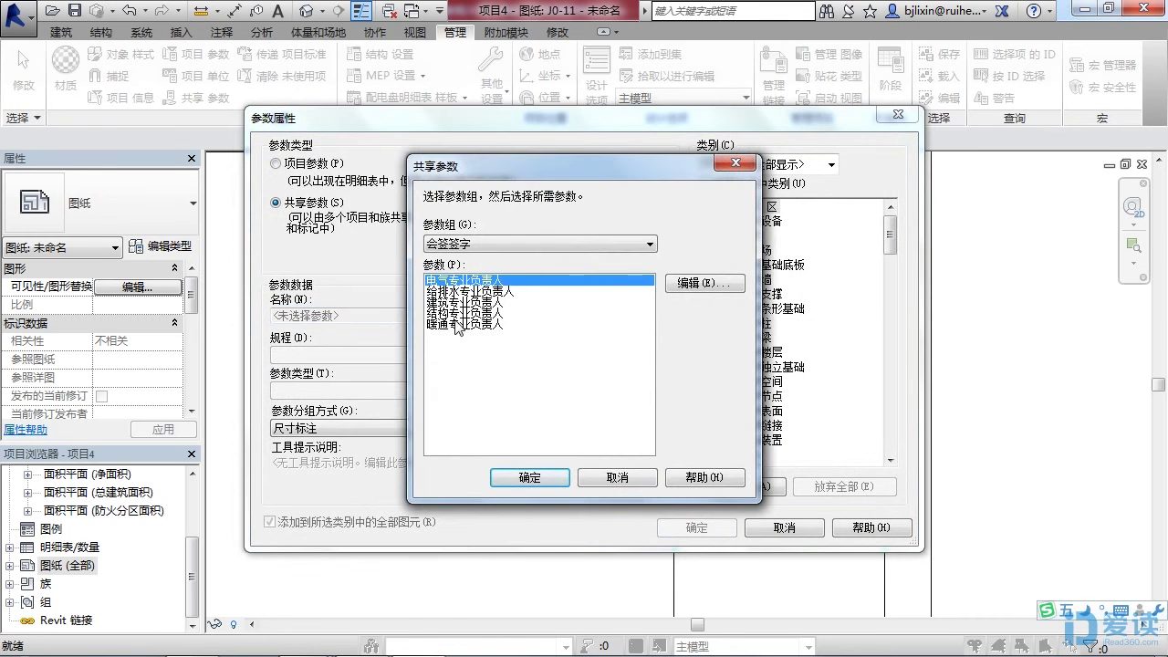
double_click(465, 312)
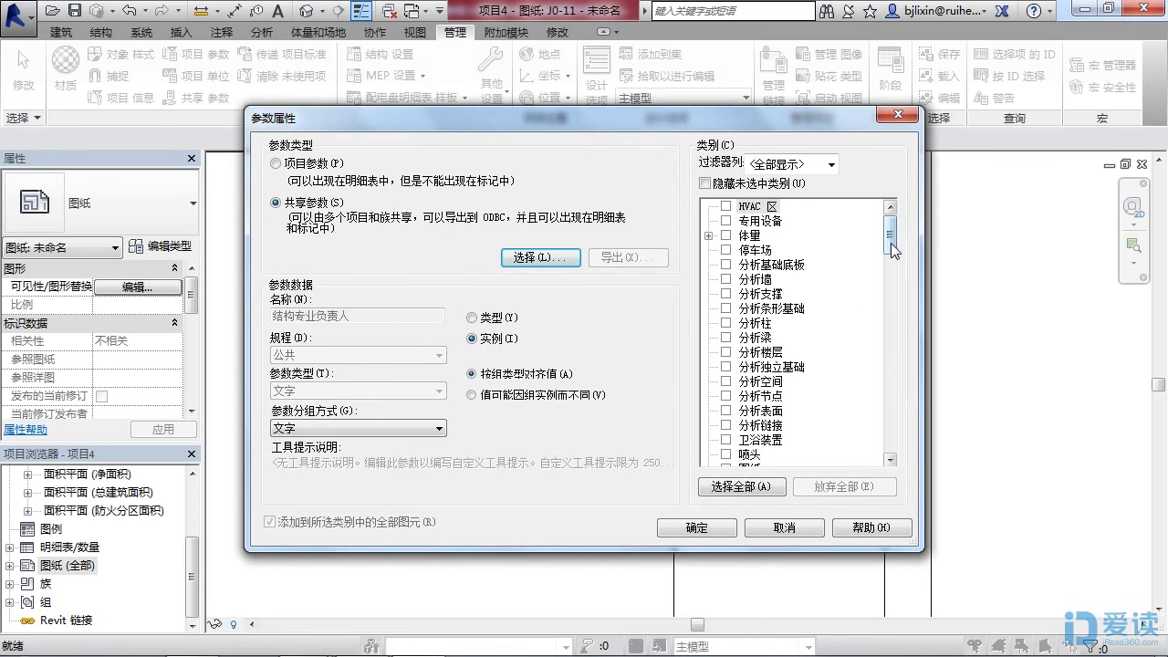
left_click_drag(890, 242, 886, 418)
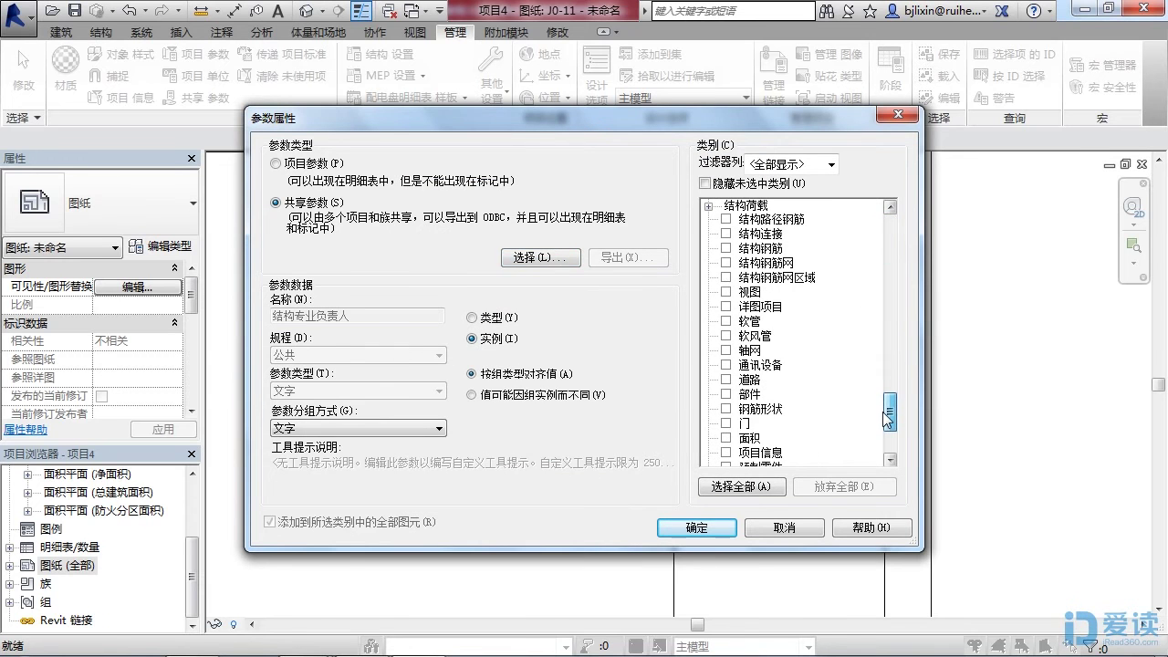
left_click_drag(887, 418, 888, 422)
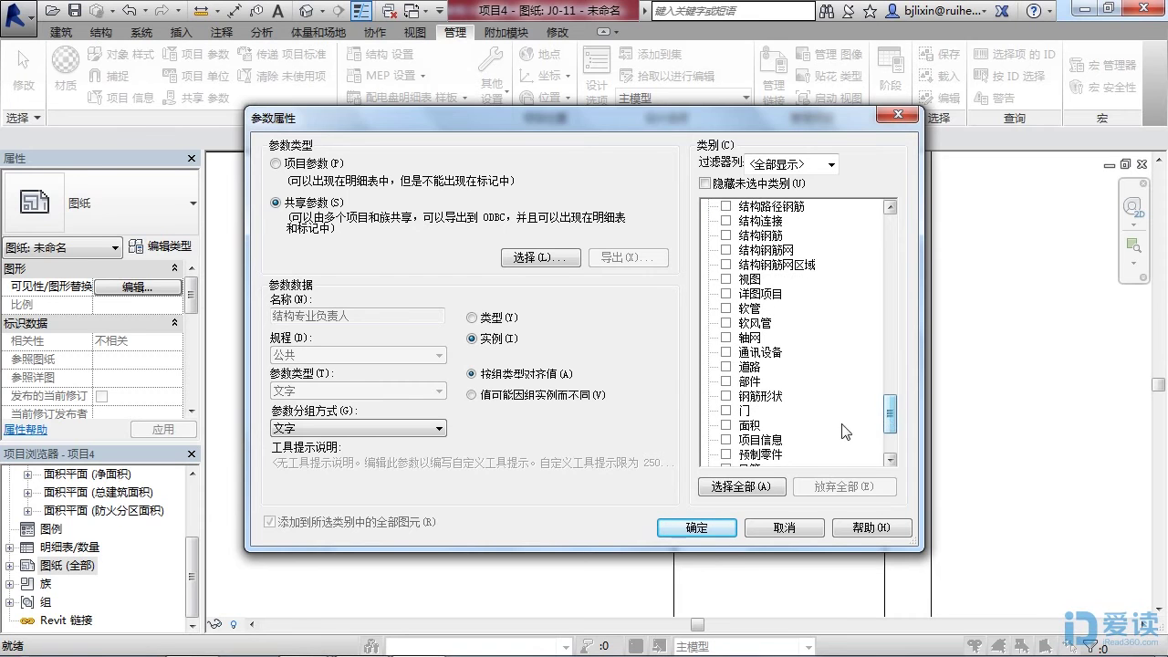
left_click(726, 439)
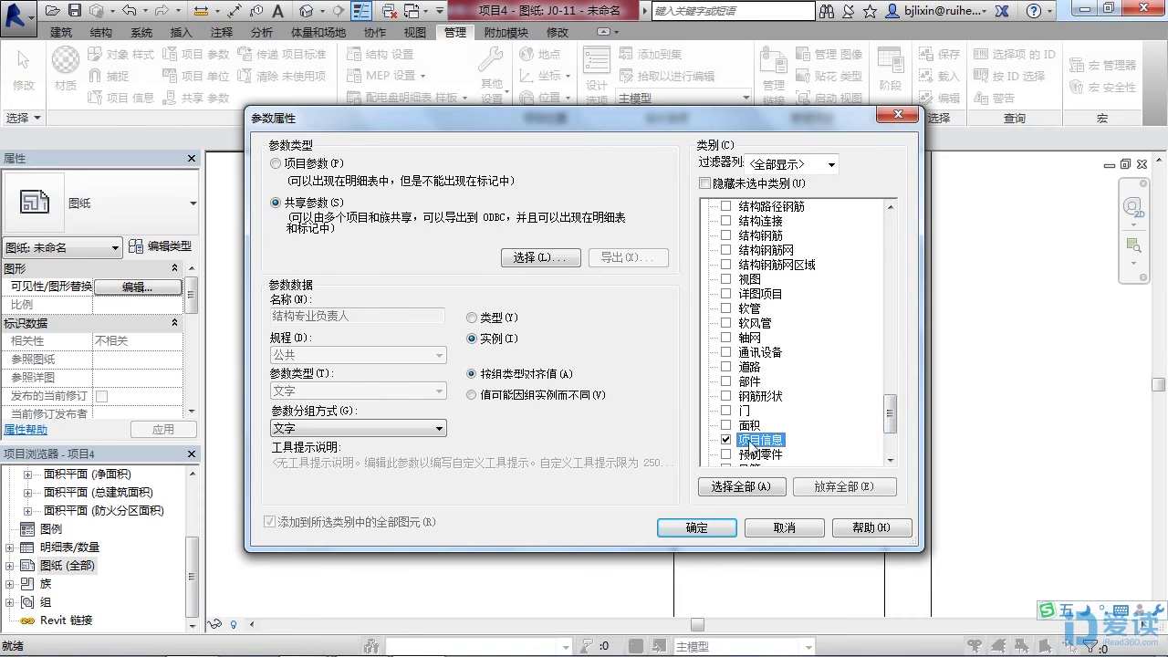
left_click(686, 529)
Add the shared parameter 暖通专业负责人 as a project parameter applied to 项目信息.
left_click(661, 258)
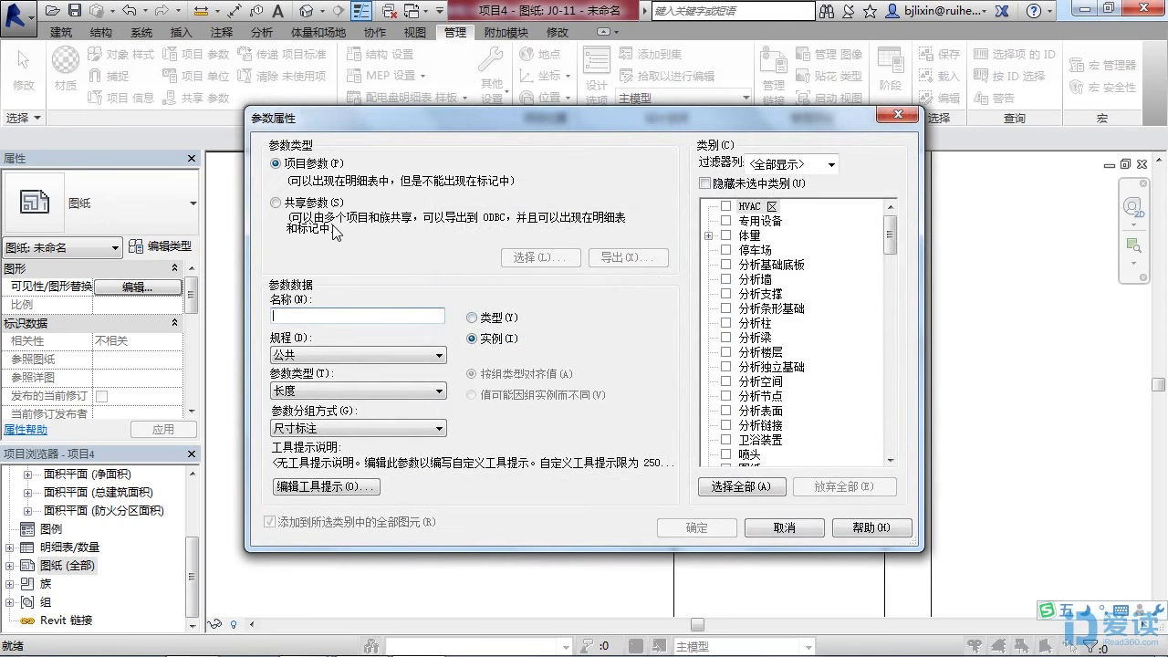
left_click(276, 203)
left_click(540, 257)
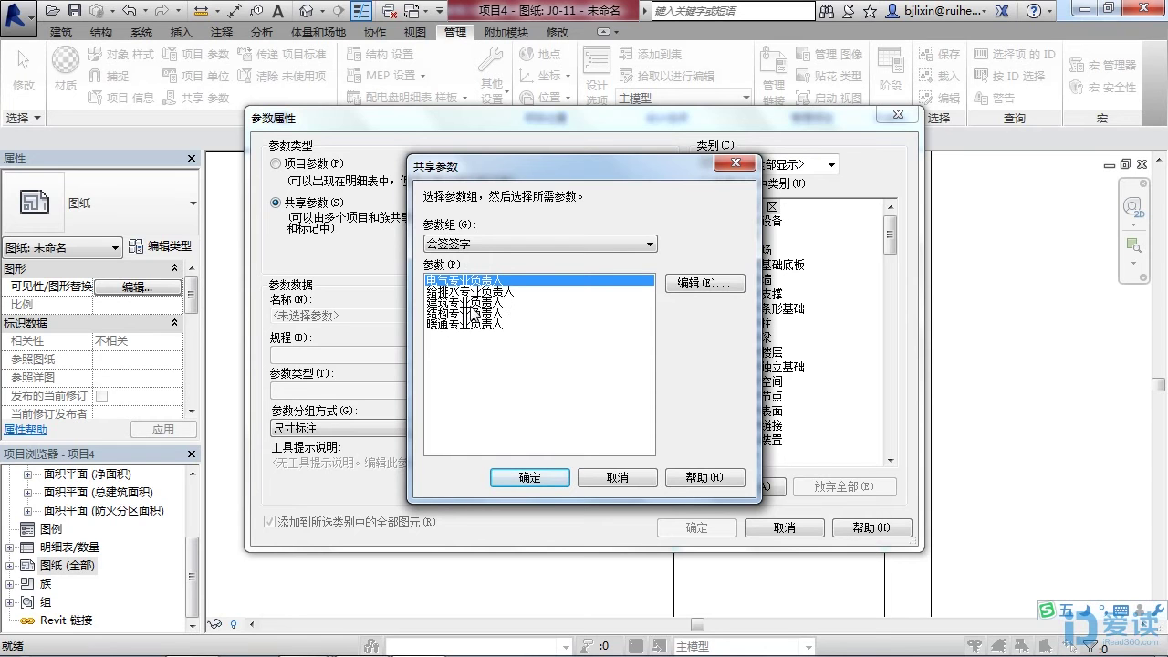
double_click(454, 326)
left_click_drag(891, 235, 889, 416)
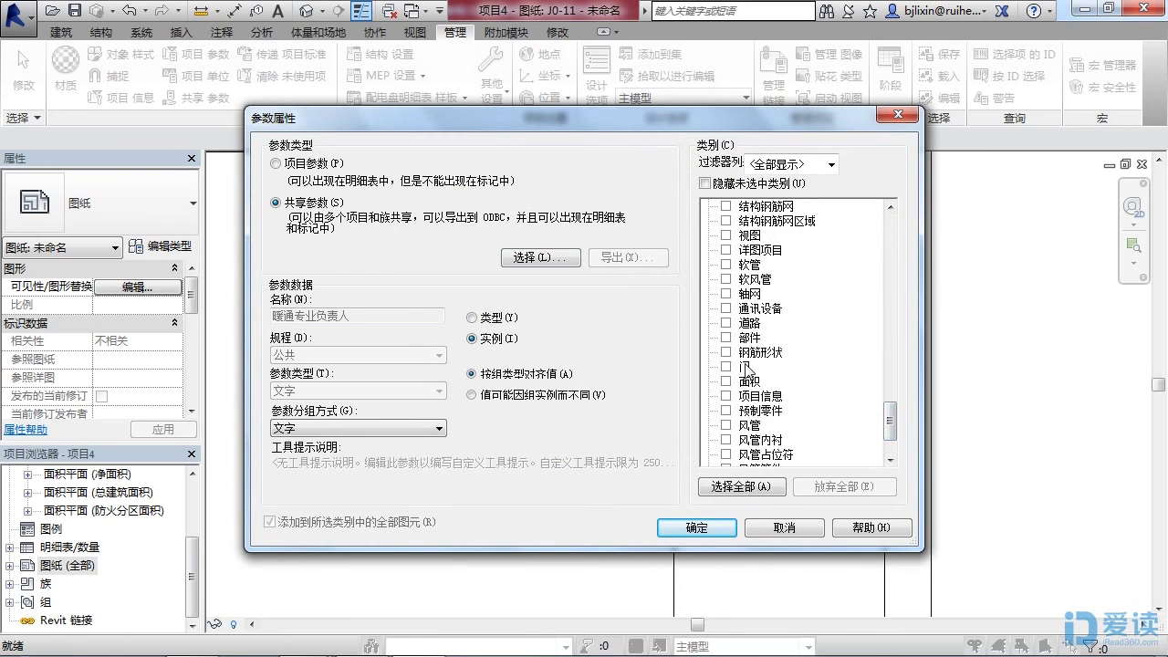
left_click(726, 396)
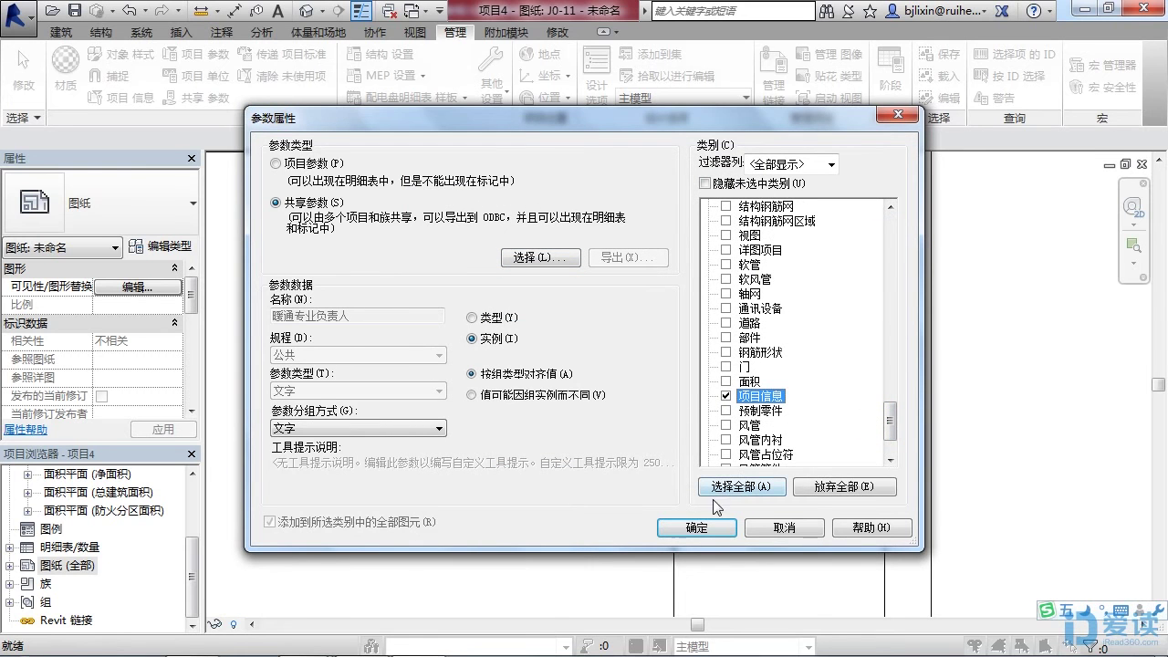
left_click(696, 527)
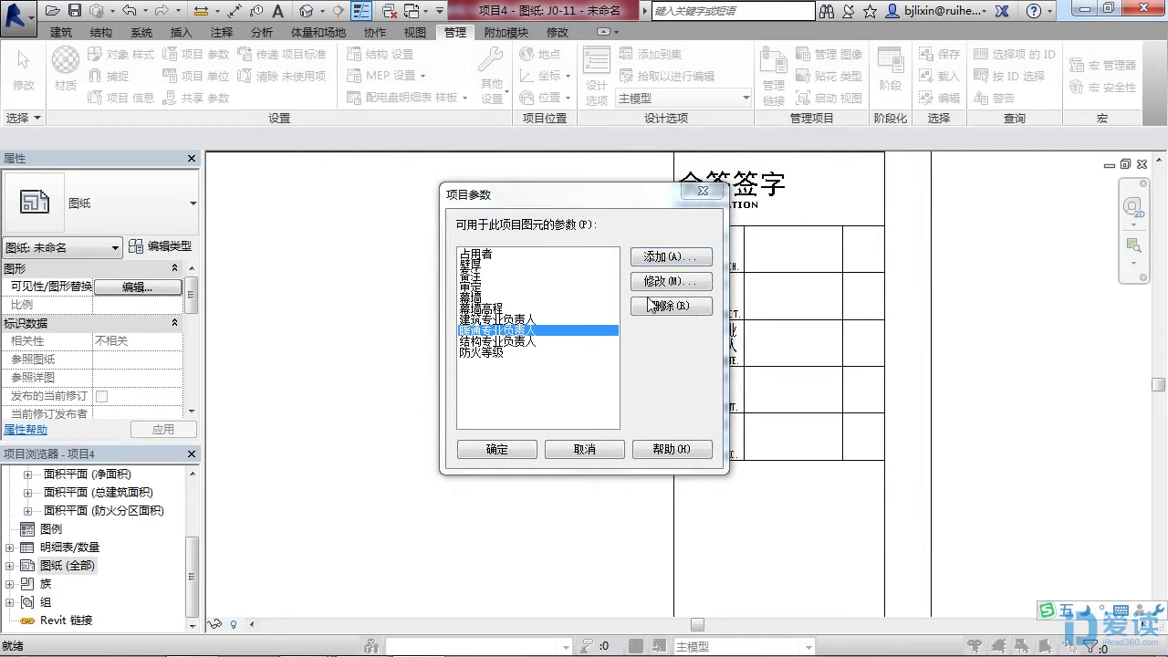
Add the shared parameter 给排水专业负责人 as a project parameter applied to 项目信息.
key("alt+a")
left_click(310, 204)
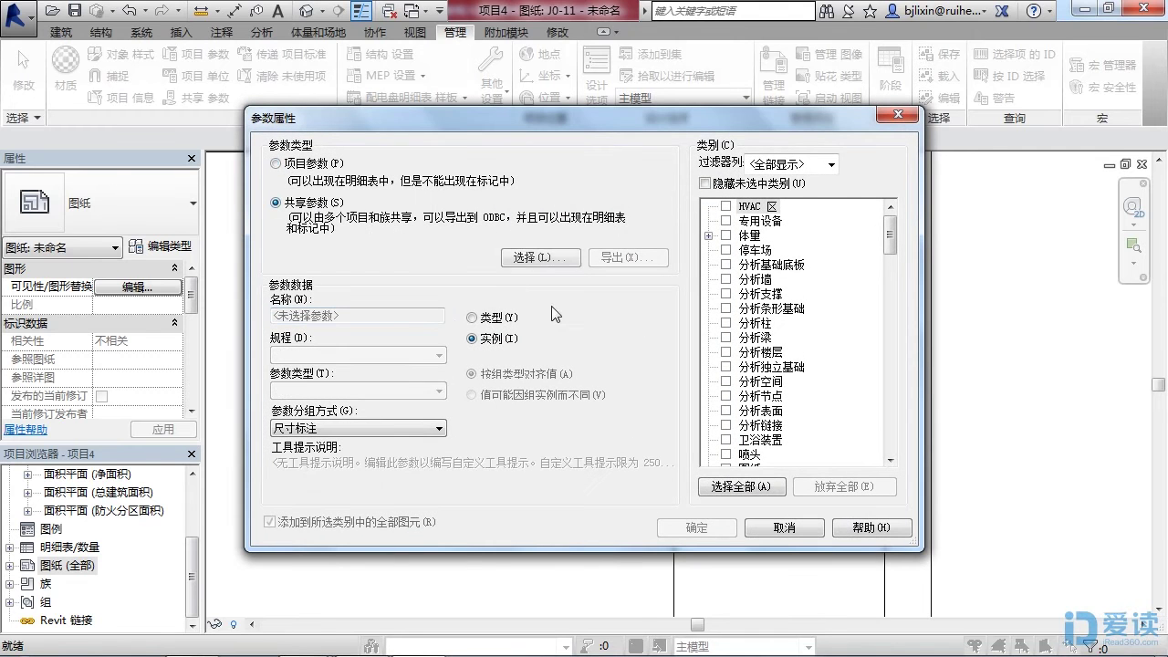
left_click(540, 258)
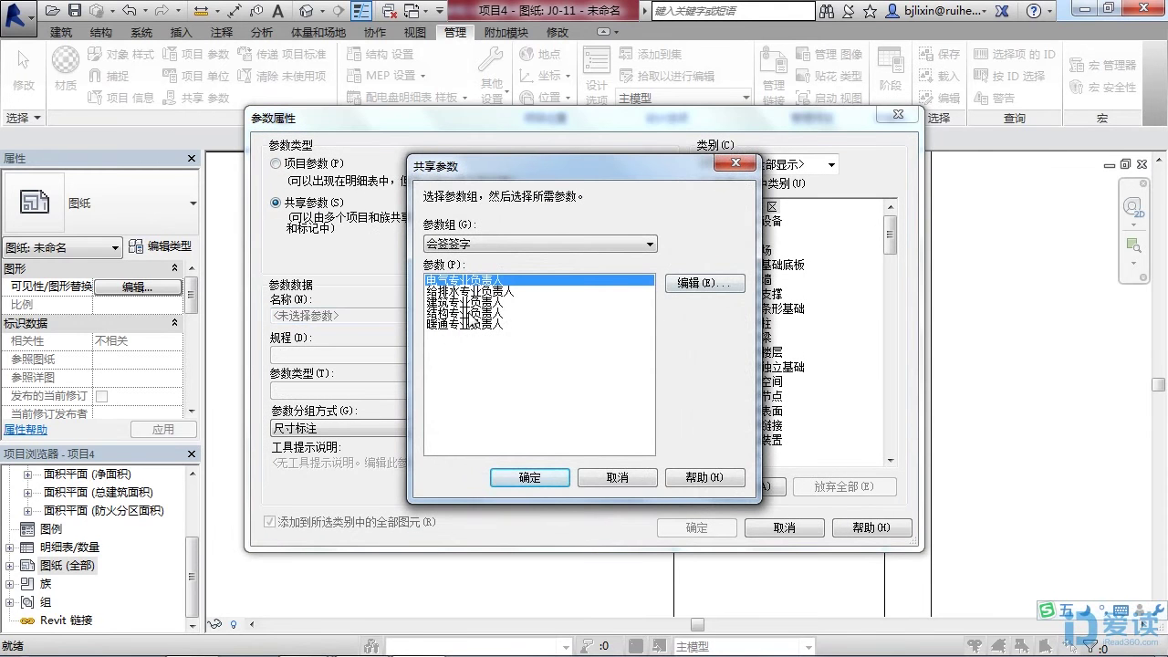
double_click(454, 290)
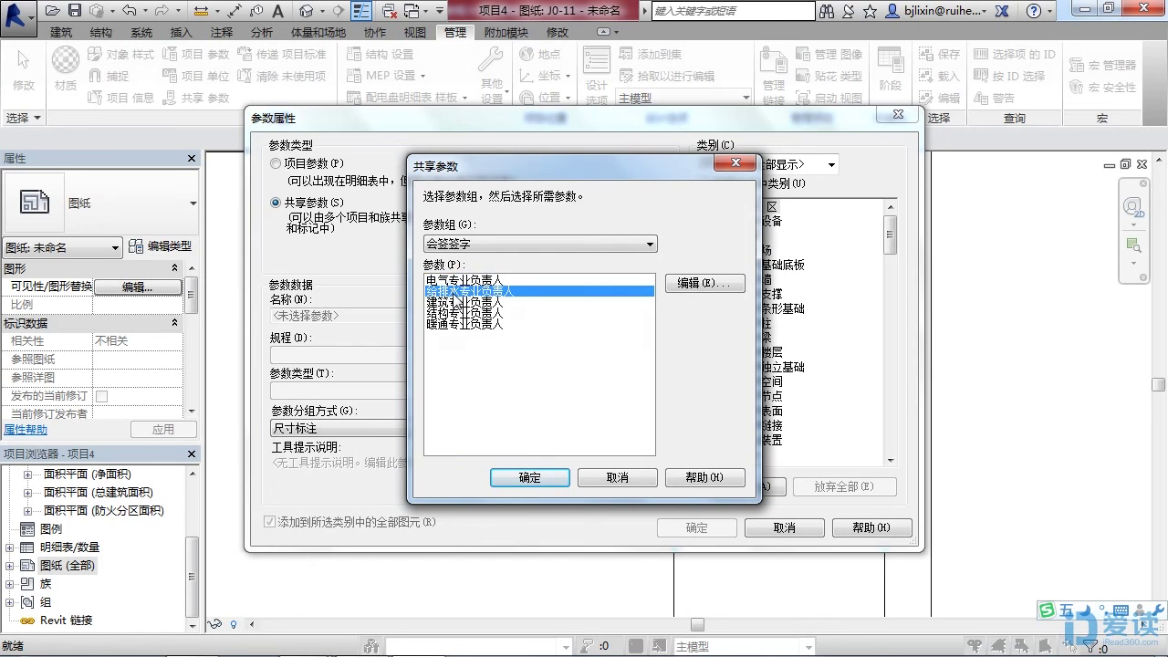
left_click_drag(890, 234, 889, 438)
left_click(725, 322)
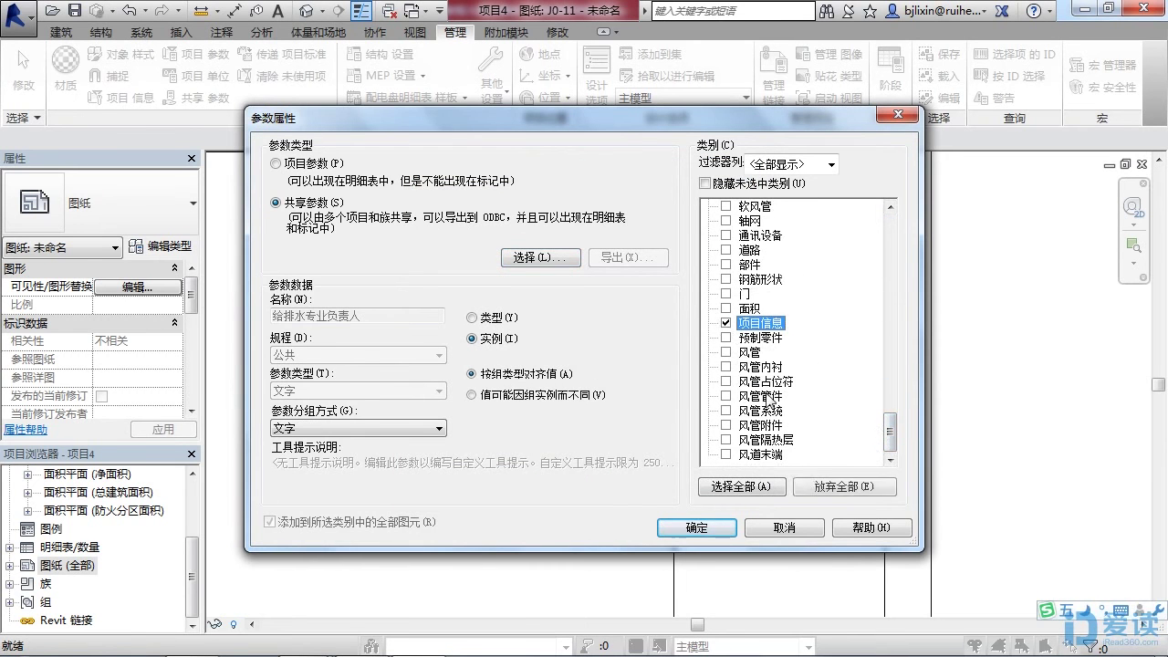
left_click(716, 529)
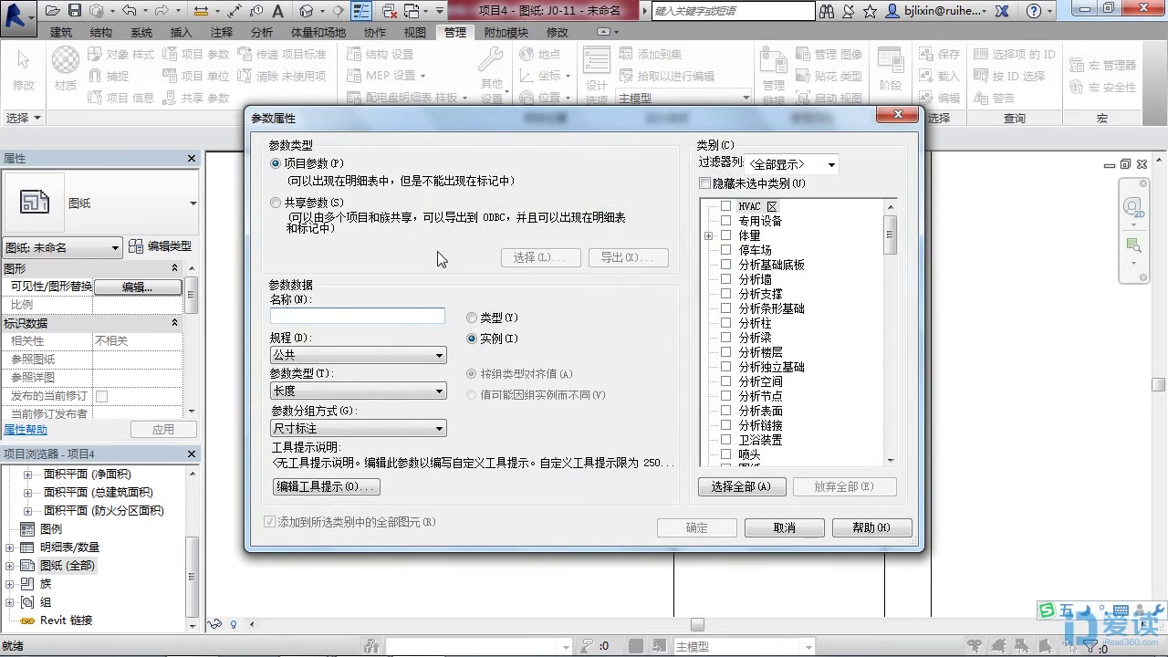
Add the shared parameter 电气专业负责人 for 项目信息 and close Project Parameters.
left_click(326, 208)
left_click(539, 258)
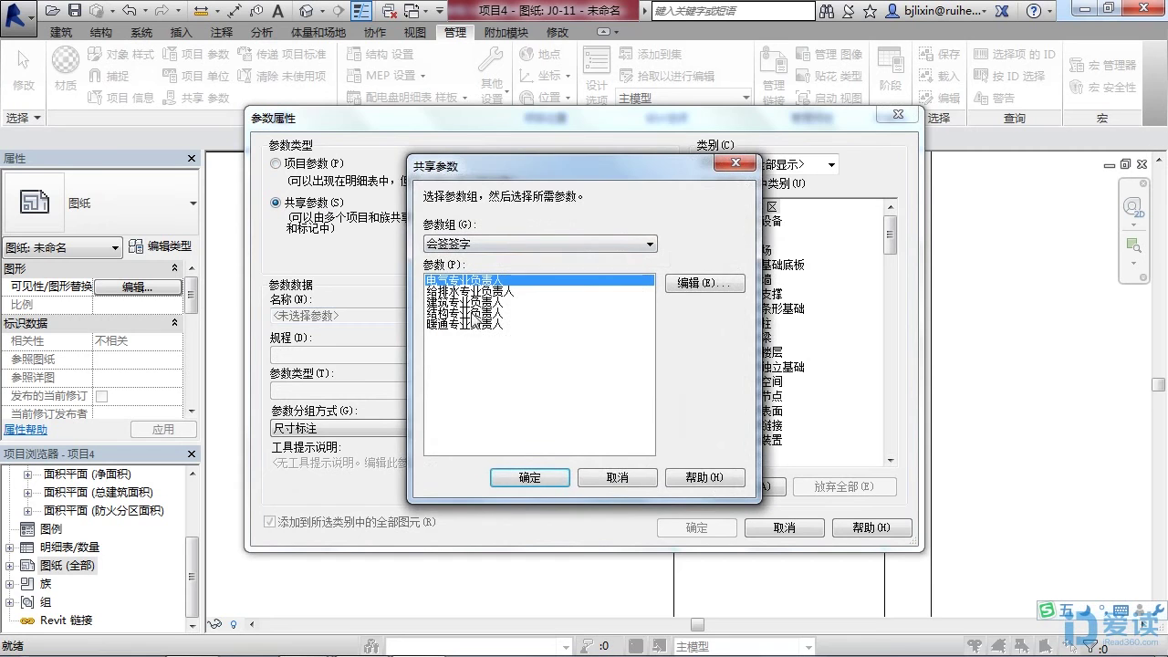
double_click(456, 280)
left_click_drag(890, 232, 884, 459)
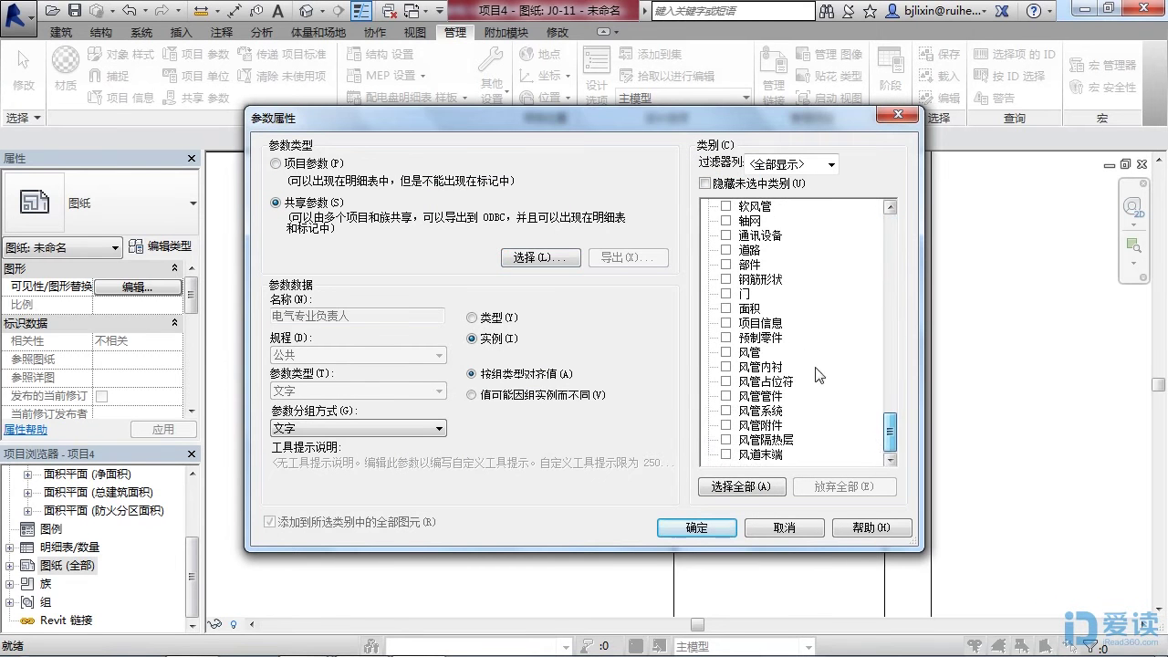
left_click(726, 322)
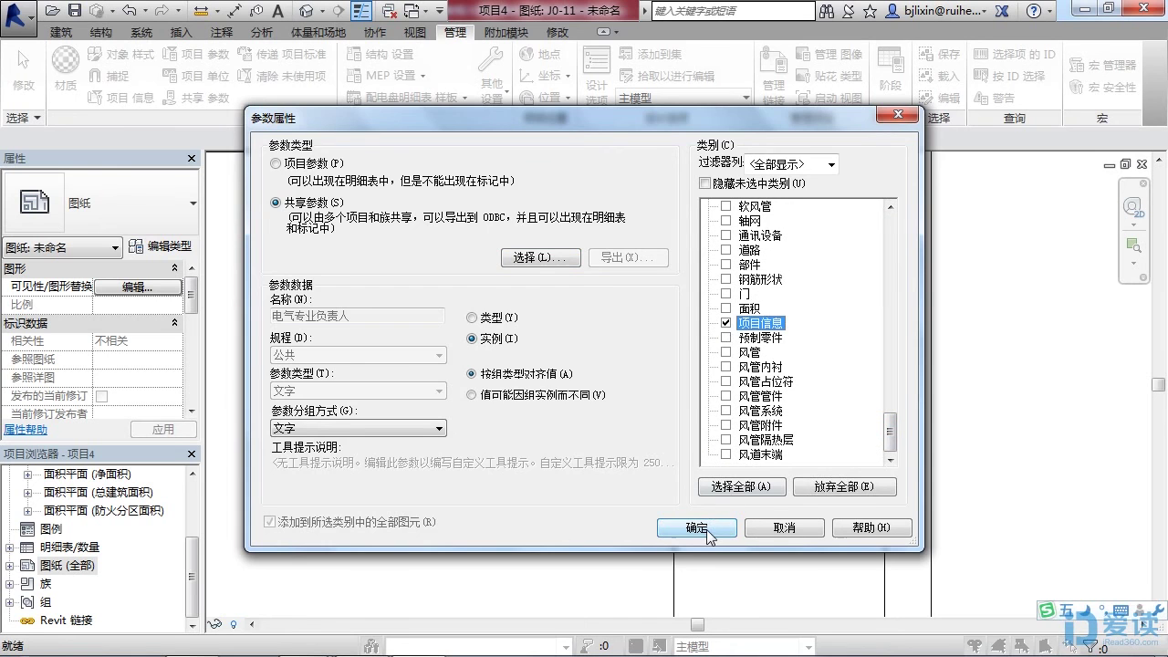
left_click(712, 521)
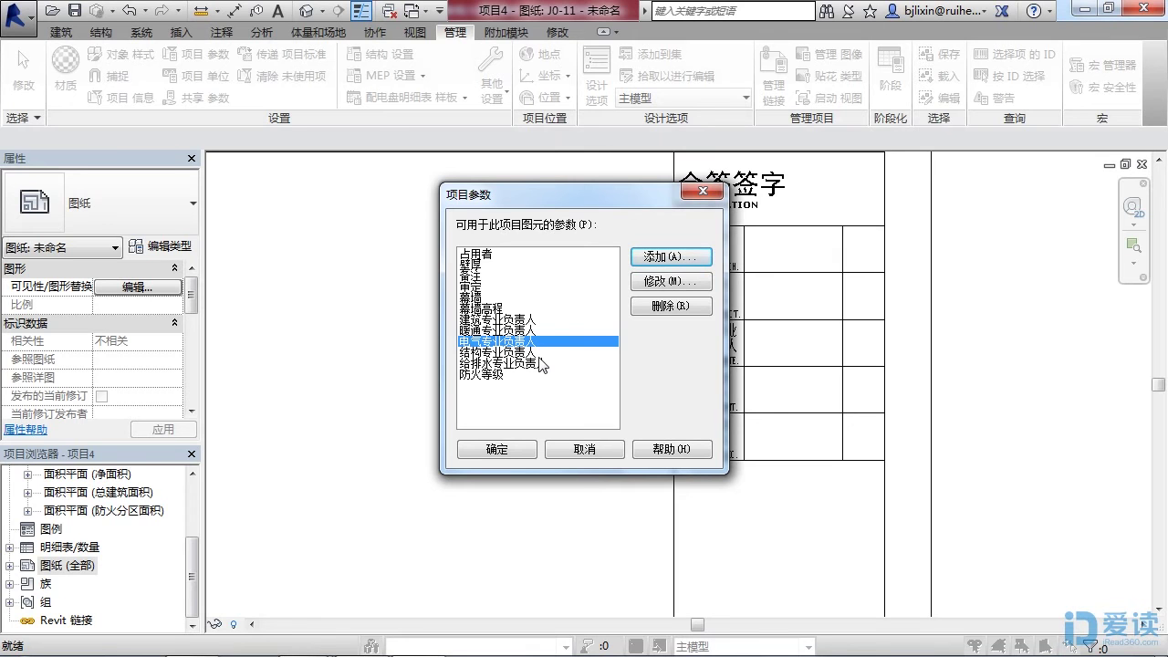
left_click(508, 449)
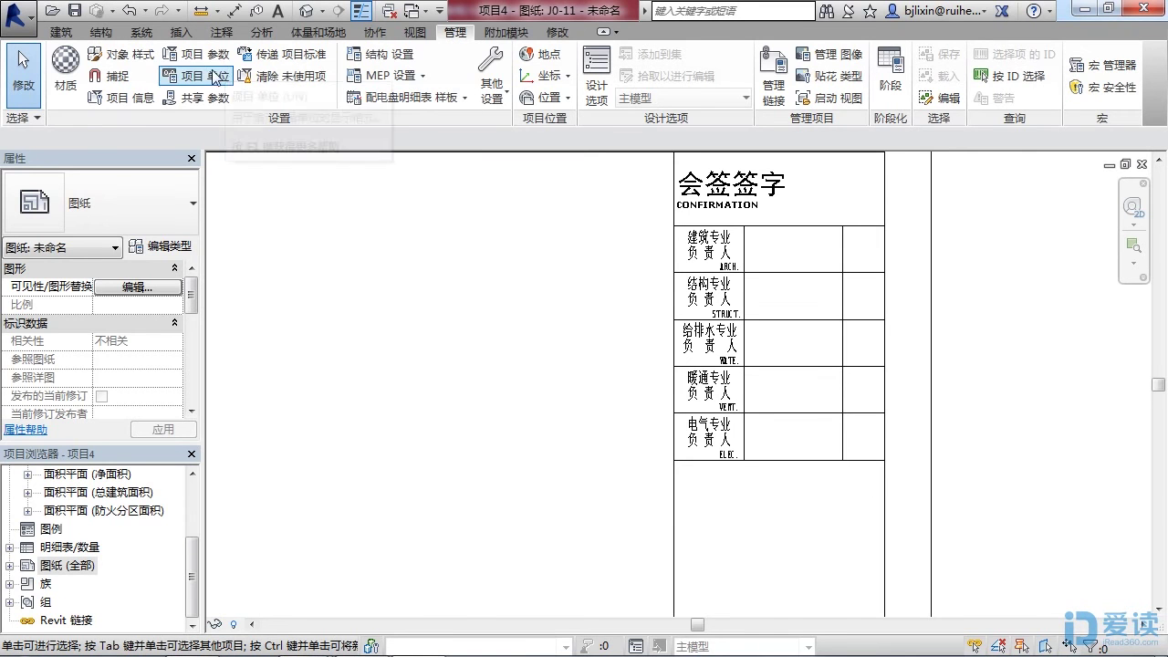
In Project Information, enter a lead's name for 建筑, 结构 and 给排水专业负责人.
left_click(134, 103)
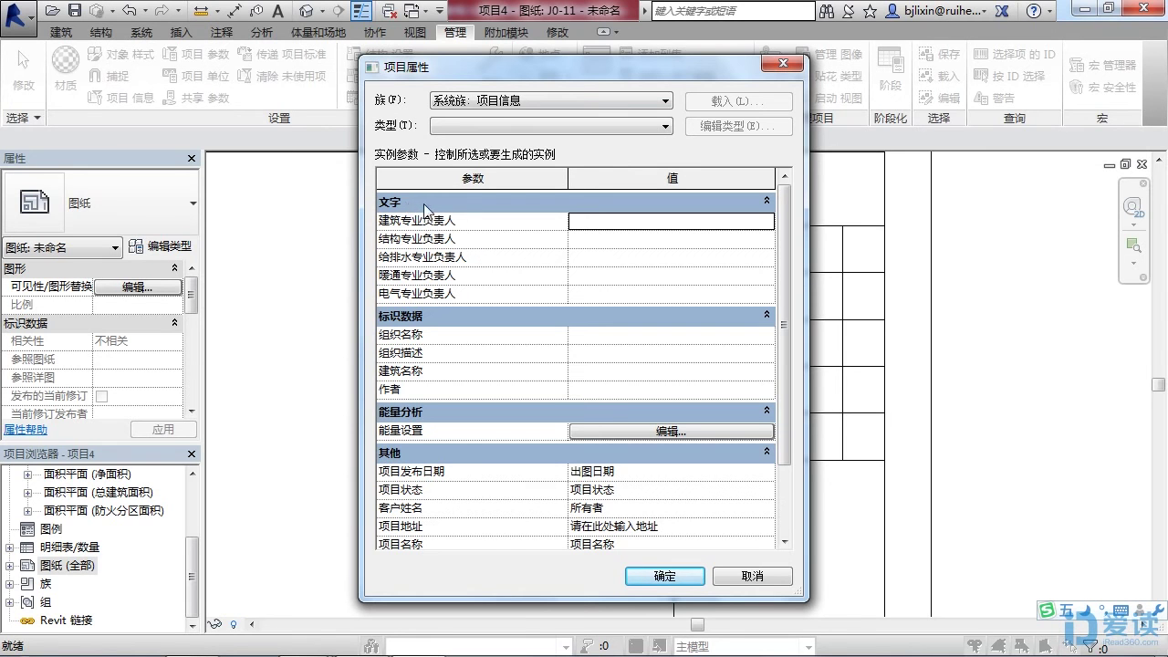
left_click(614, 225)
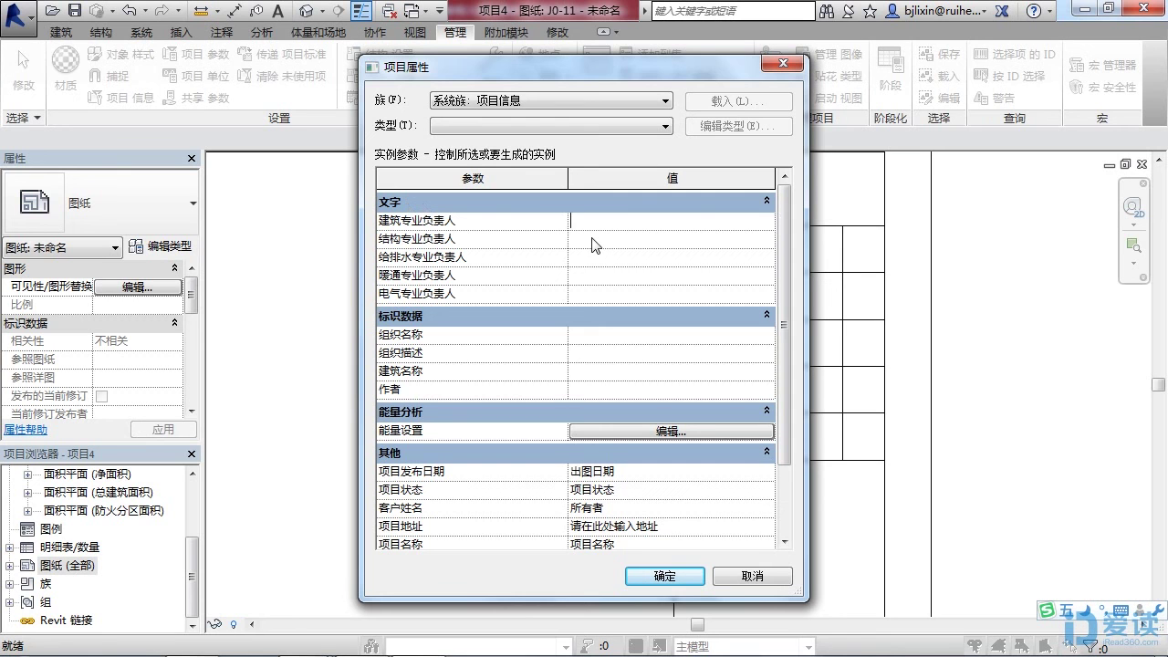
type("张")
type("a")
key("space")
left_click(593, 239)
type("李")
type("aa")
type("4")
left_click(613, 260)
type("赵")
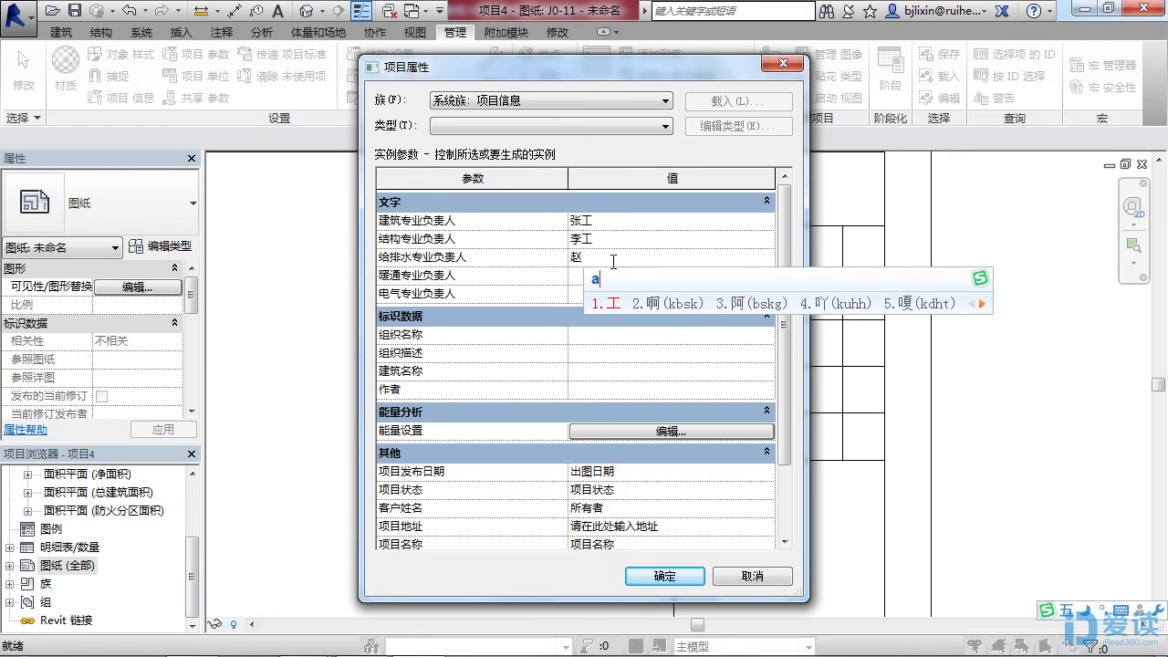
type("aaaa")
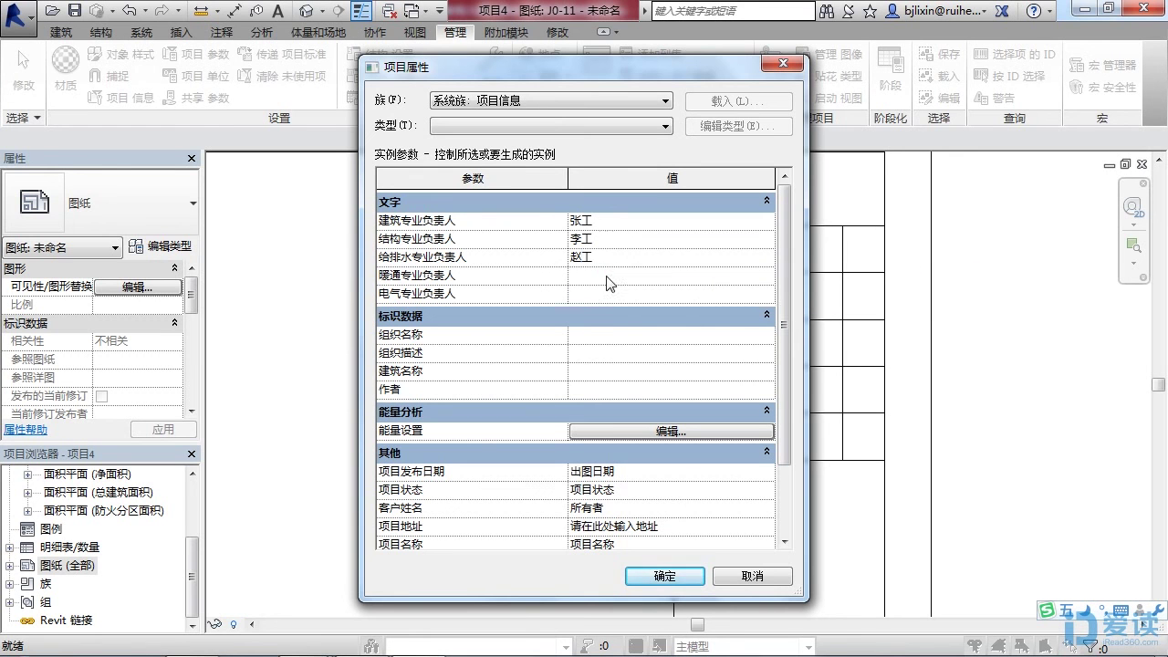
Enter a lead's name for the 暖通专业负责人 and 电气专业负责人 fields.
left_click(606, 276)
type("wang")
key("space")
type("a")
key("space")
type("bi")
key("space")
type("aaa")
key("space")
Apply the Project Information names and zoom to check the 会签签字 table on sheet J0-11.
left_click(664, 578)
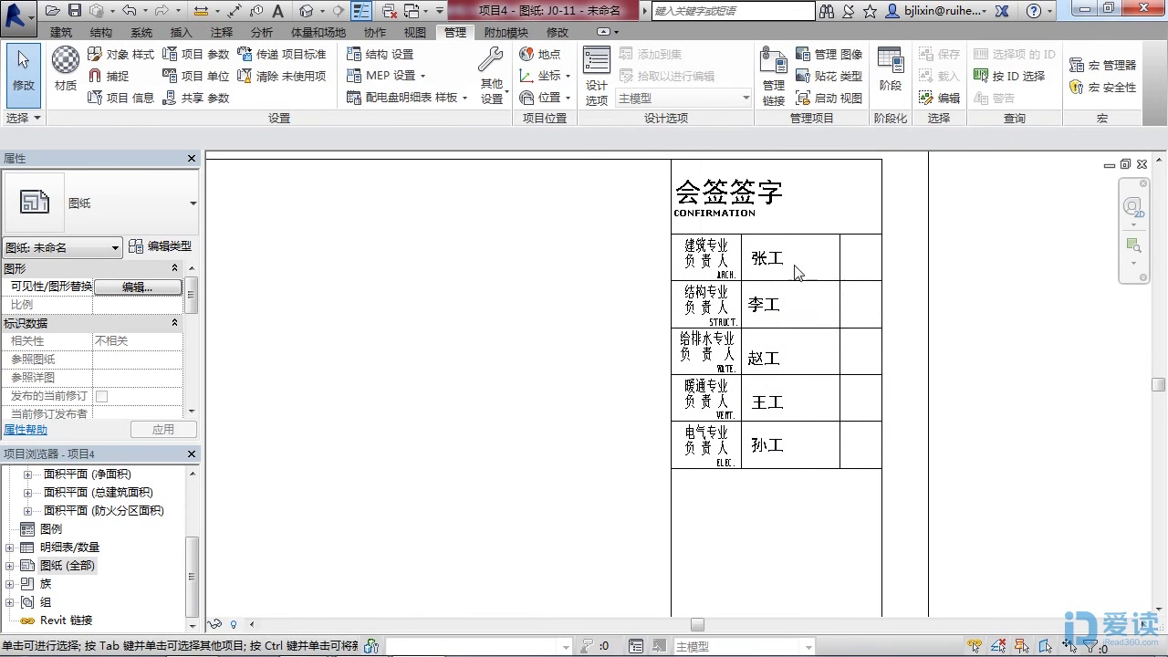
scroll(794, 272, "up", 2)
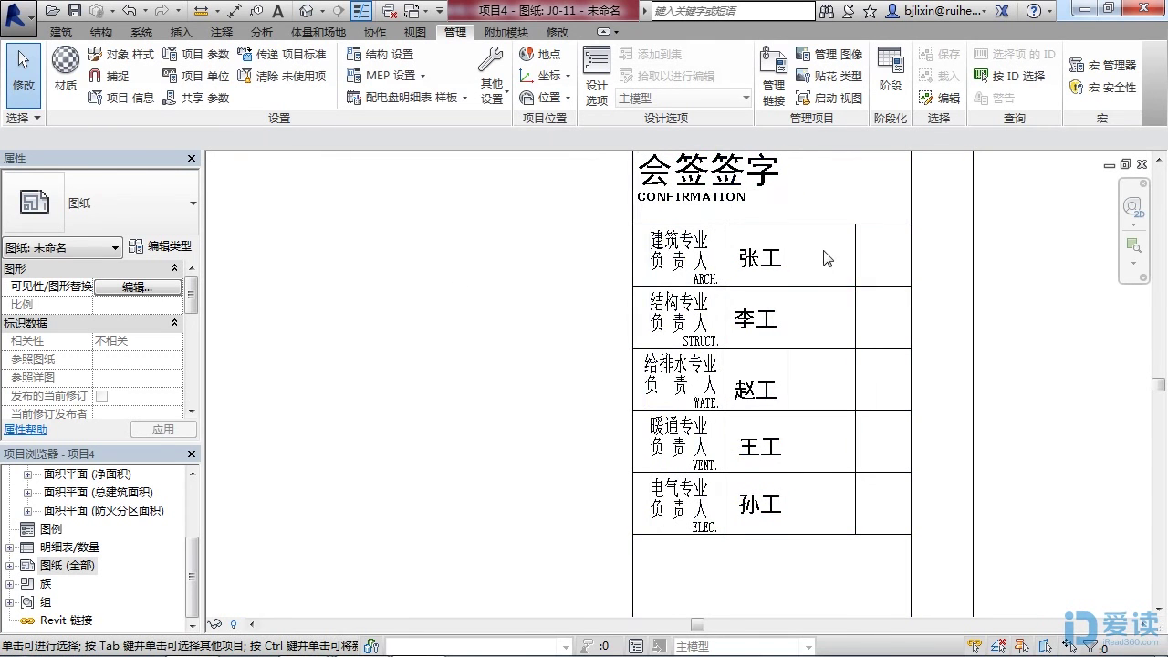
scroll(803, 207, "down", 2)
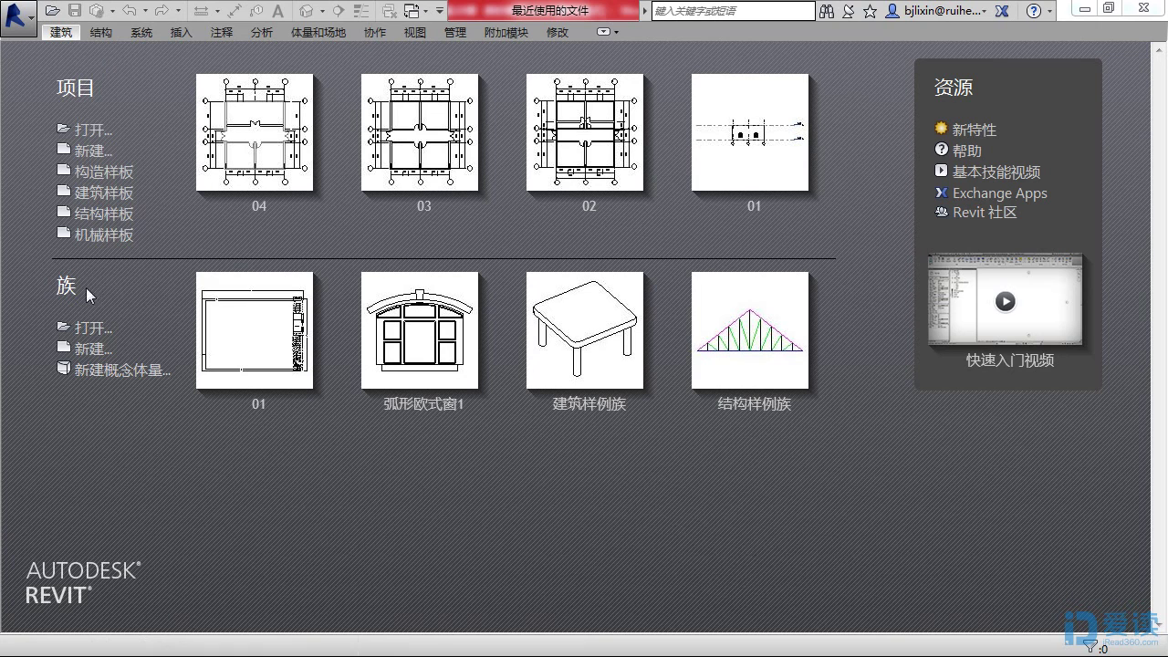
Create a new family from the metric window template 公制窗.rft.
left_click(97, 351)
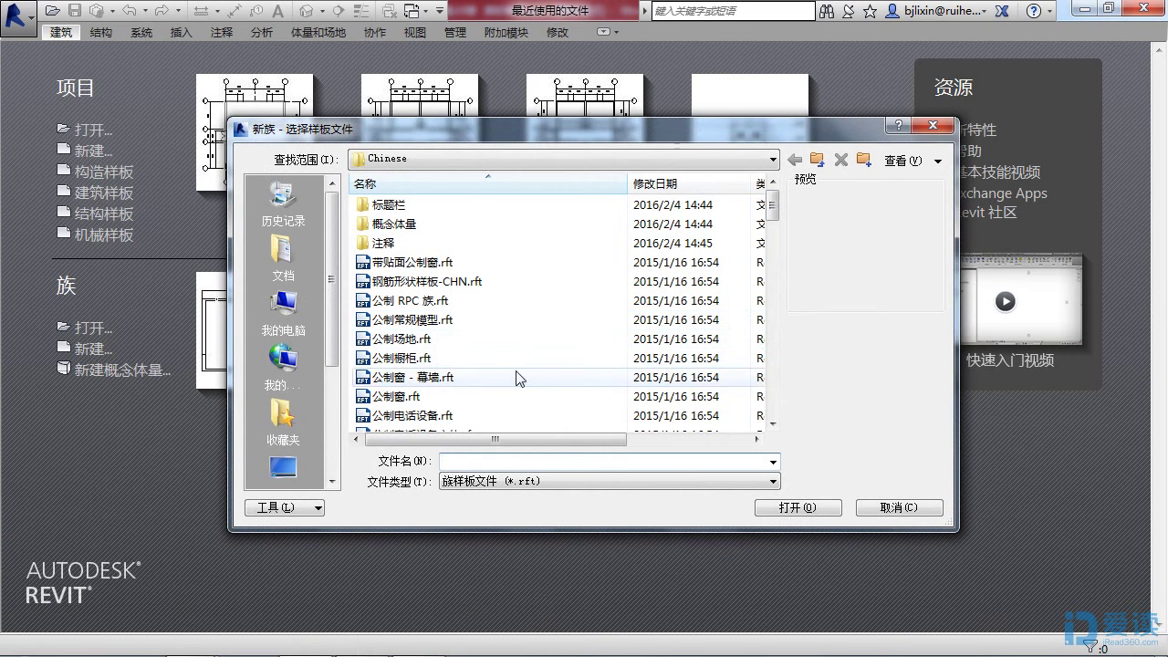
left_click(436, 398)
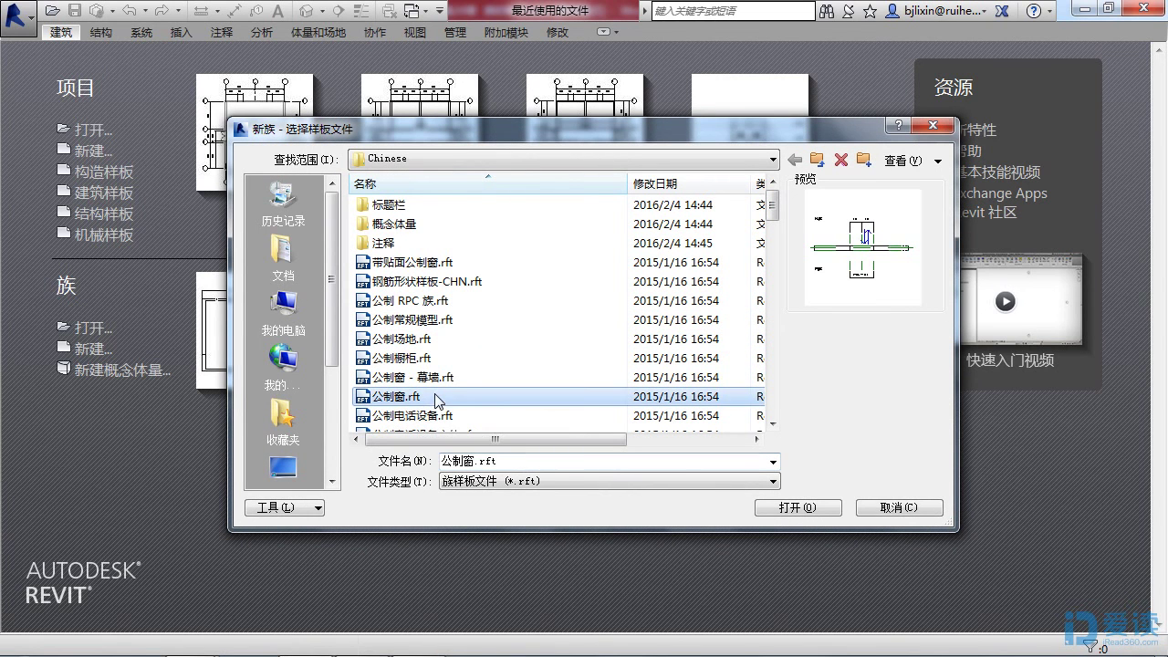
left_click(815, 513)
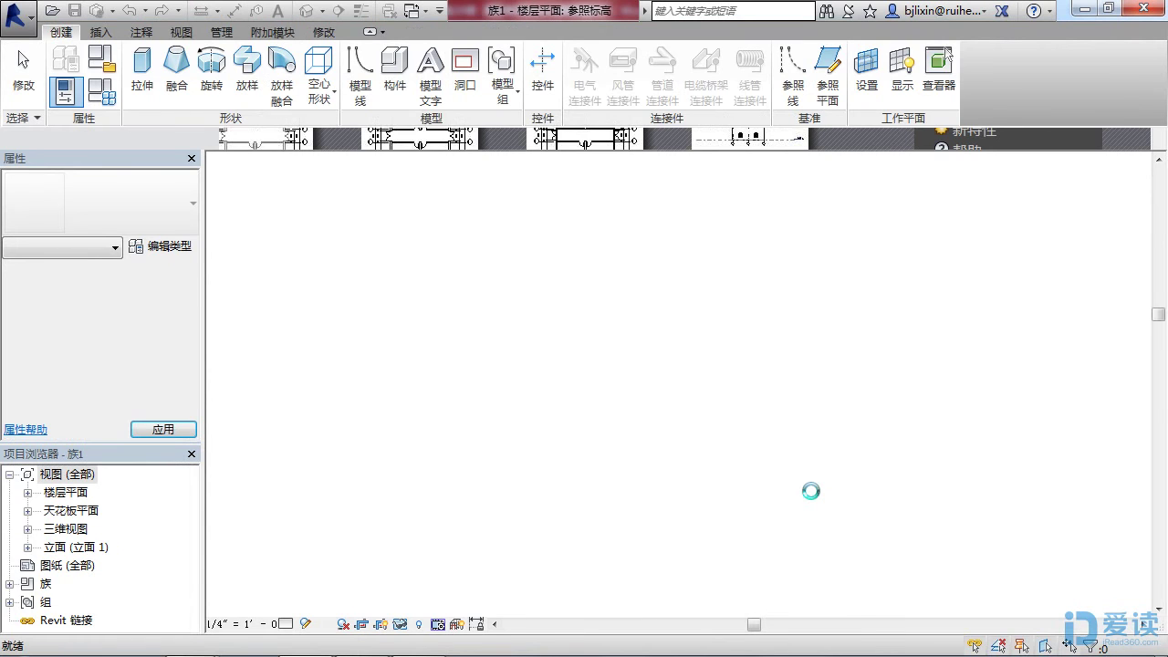
Open the 内部 elevation and set the work plane to 参照平面 : 中心(前/后).
left_click(28, 546)
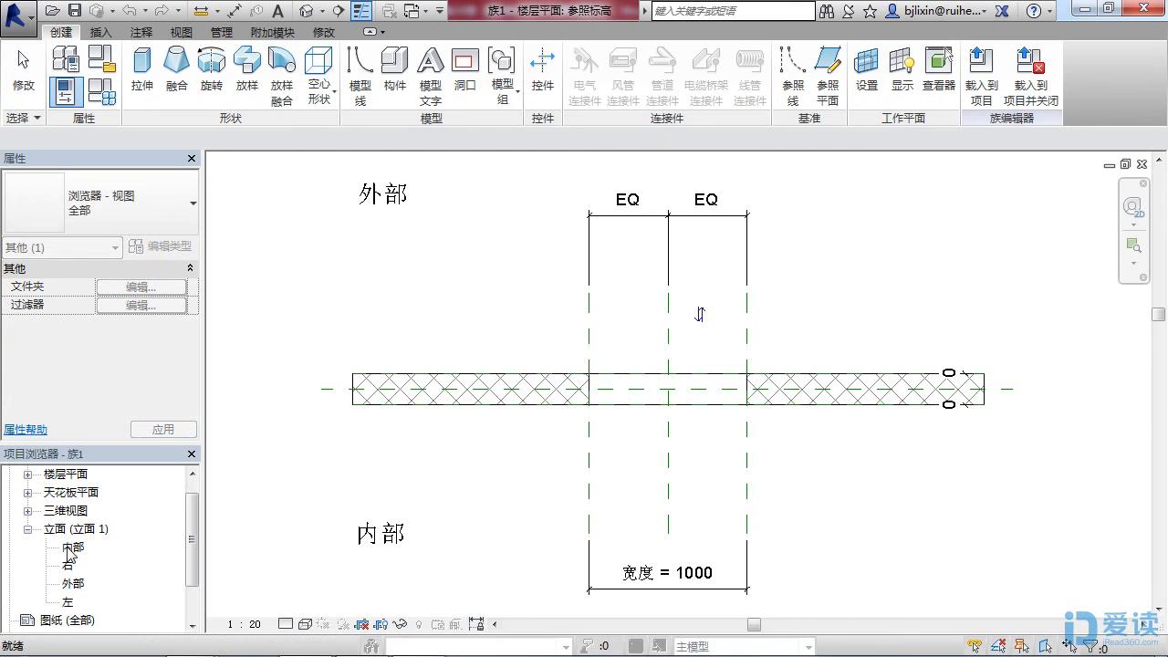
double_click(77, 547)
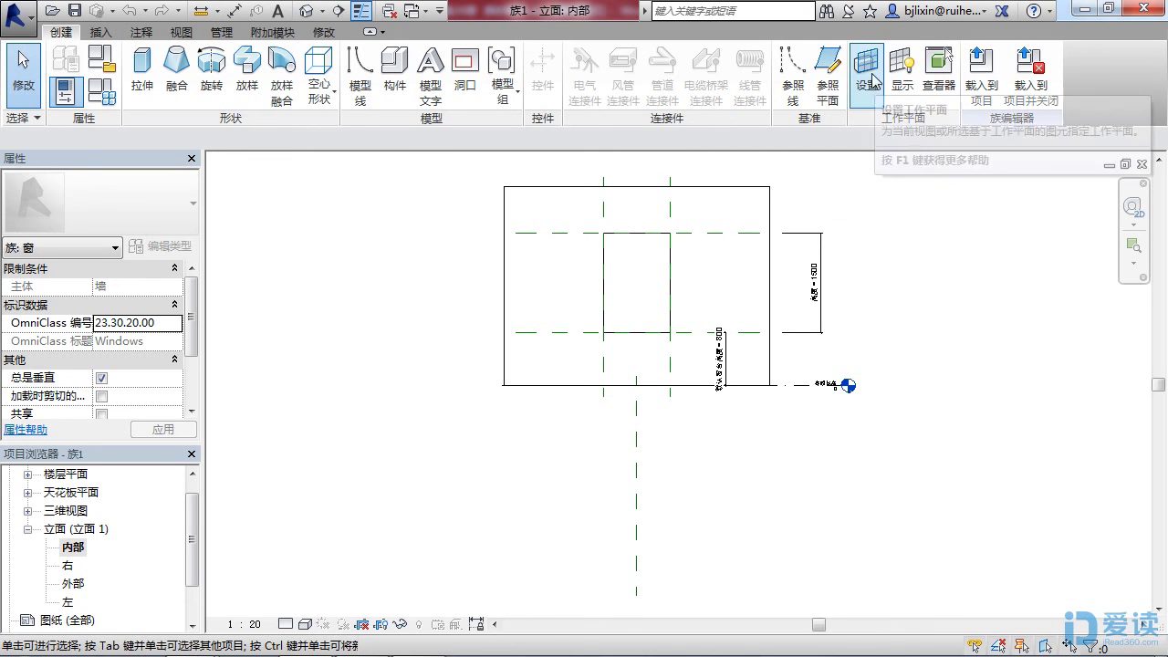
left_click(871, 80)
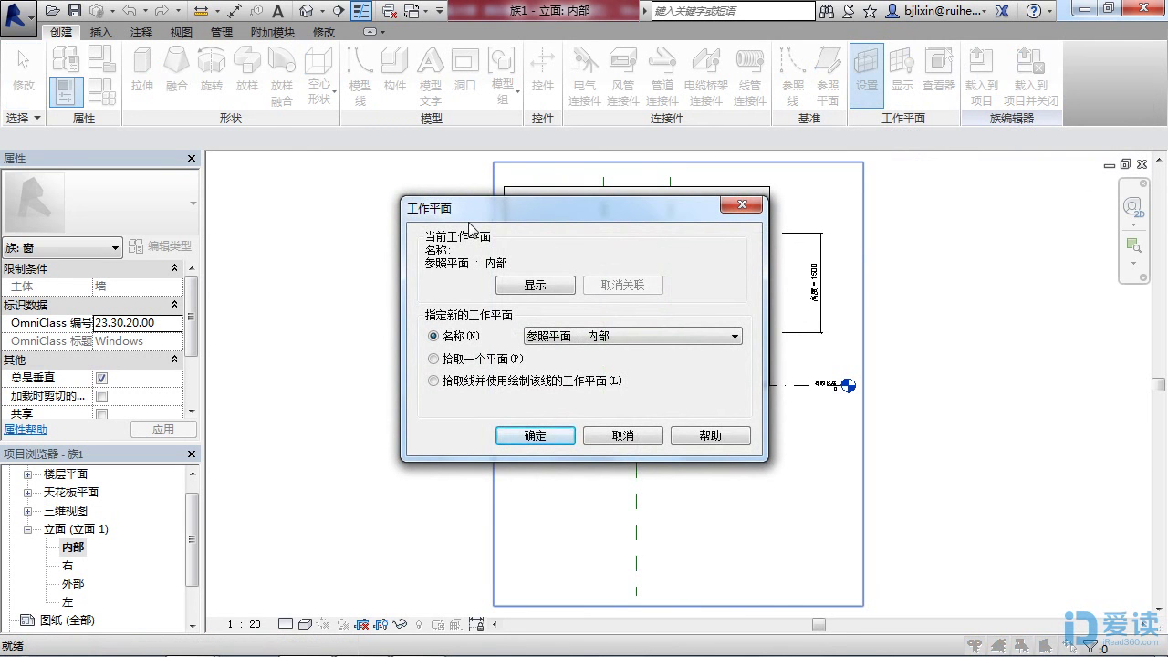
left_click(573, 337)
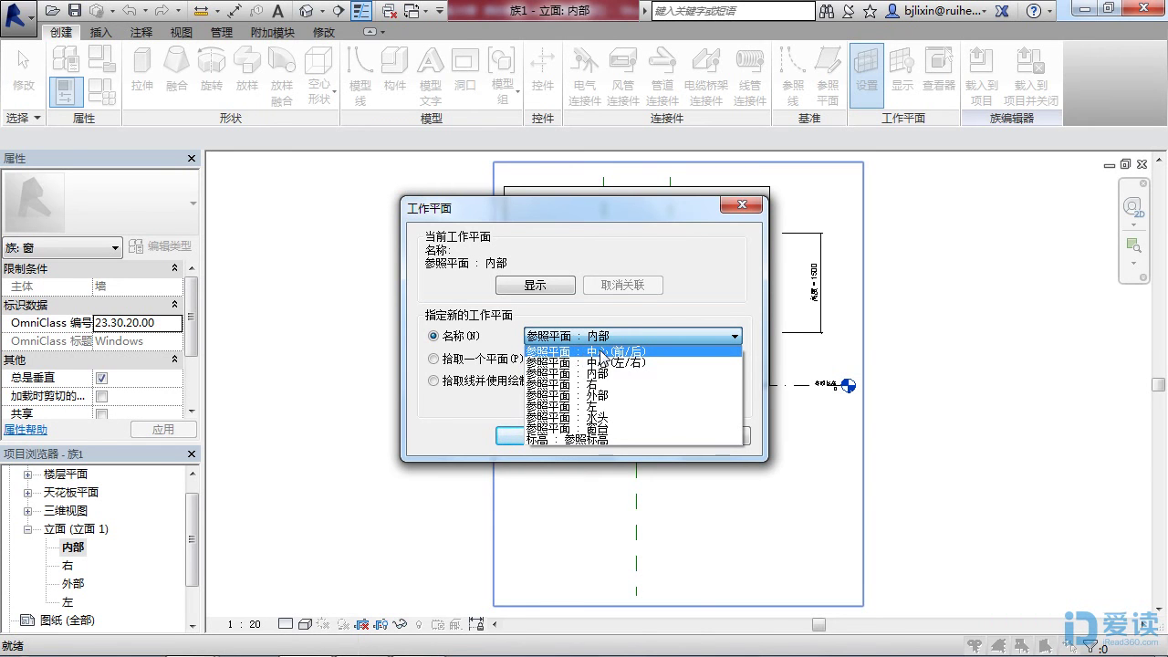
left_click(601, 353)
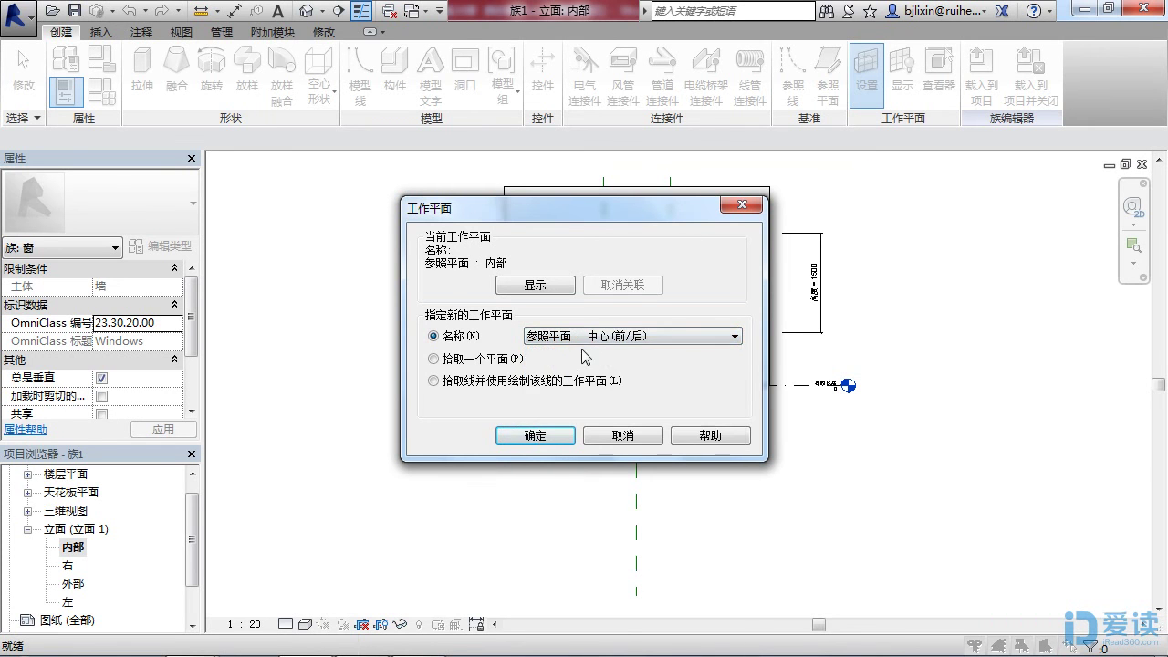
left_click(544, 438)
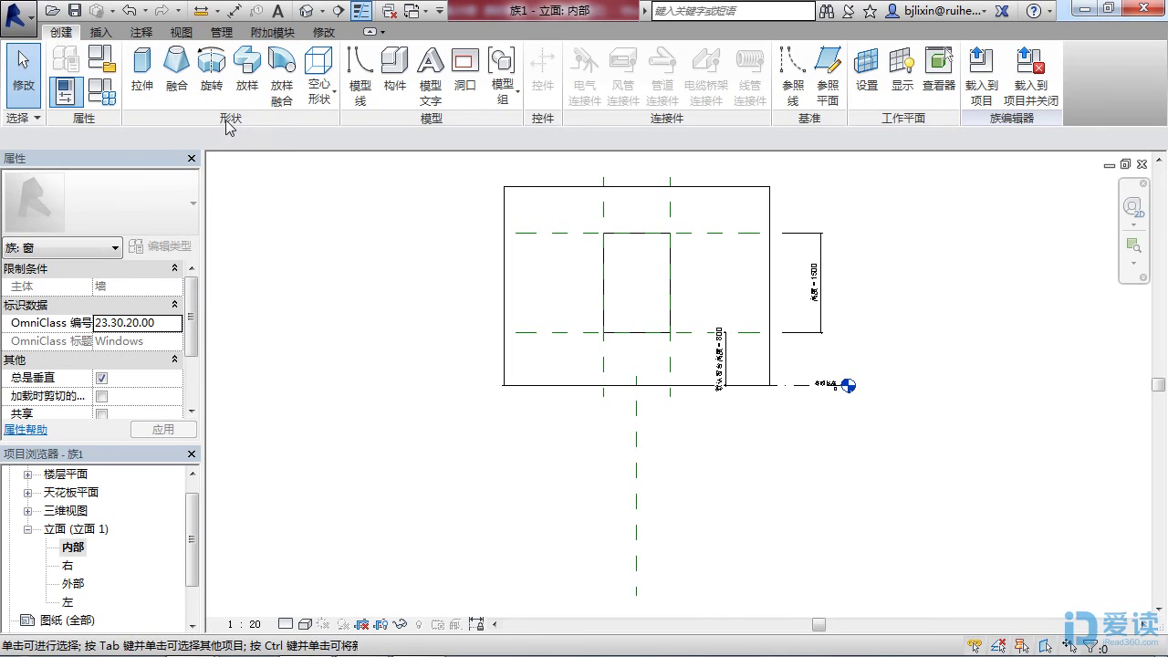
Start an extrusion and sketch the 1000 × 1500 rectangle between the reference plane intersections.
left_click(149, 78)
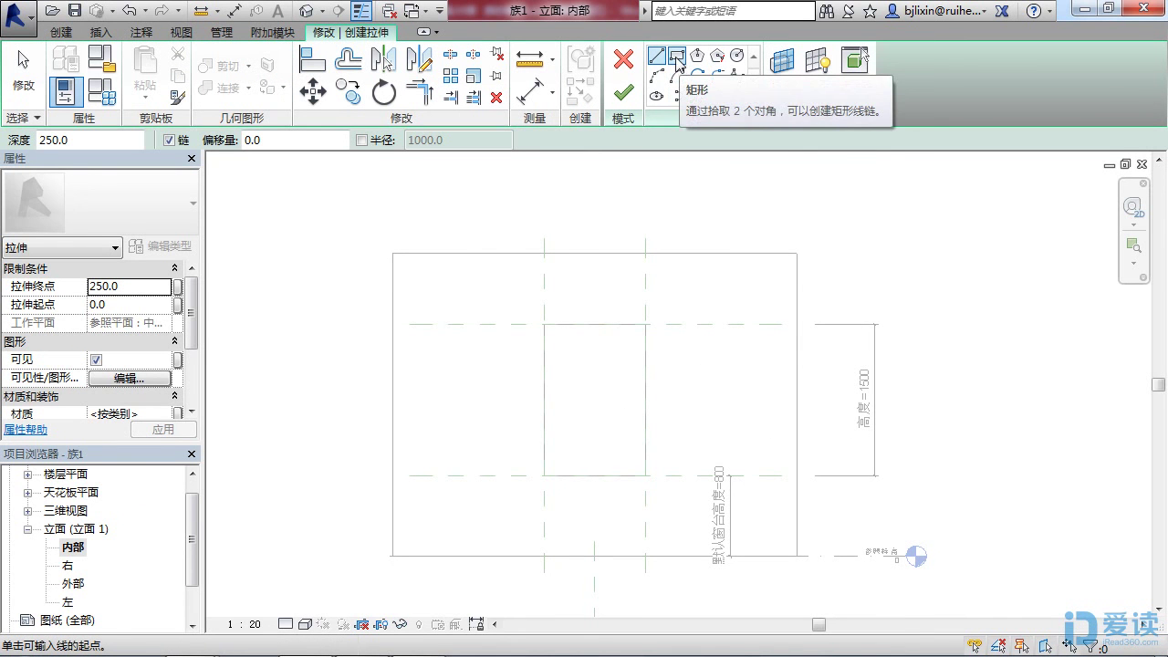
left_click(677, 58)
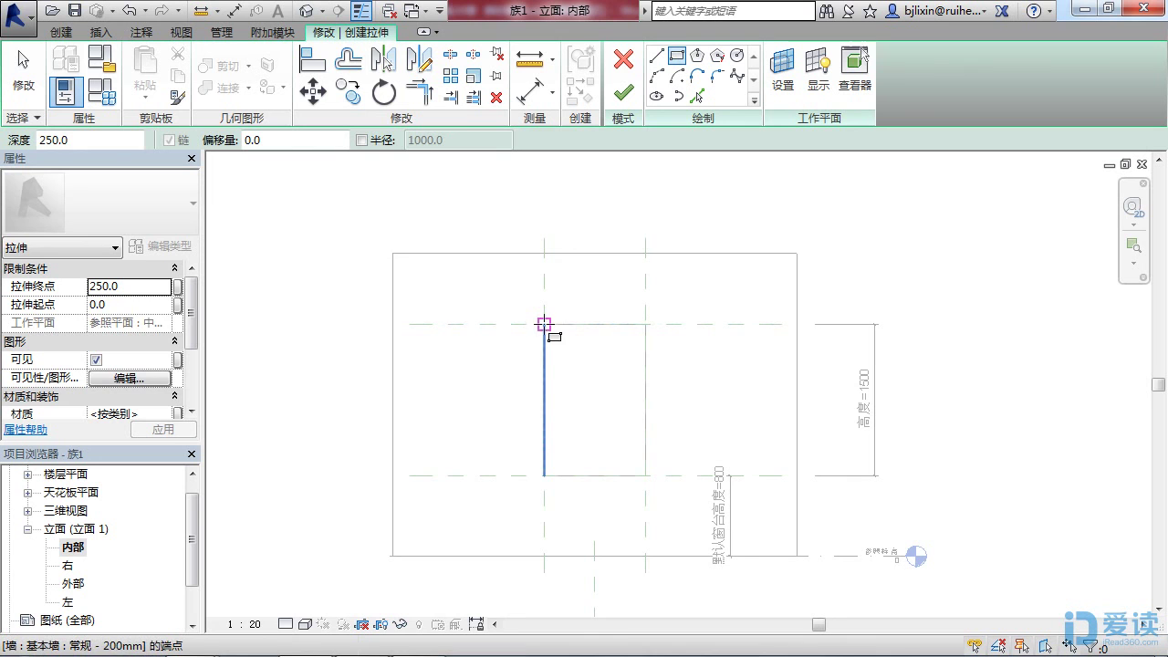
left_click(544, 324)
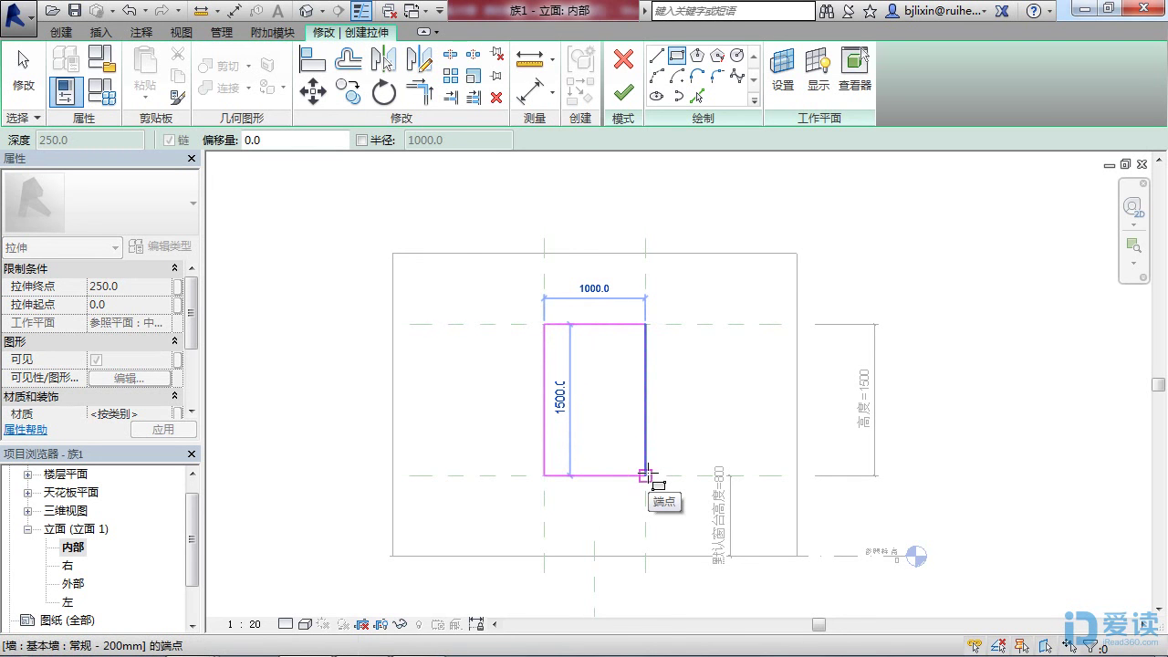
left_click(645, 475)
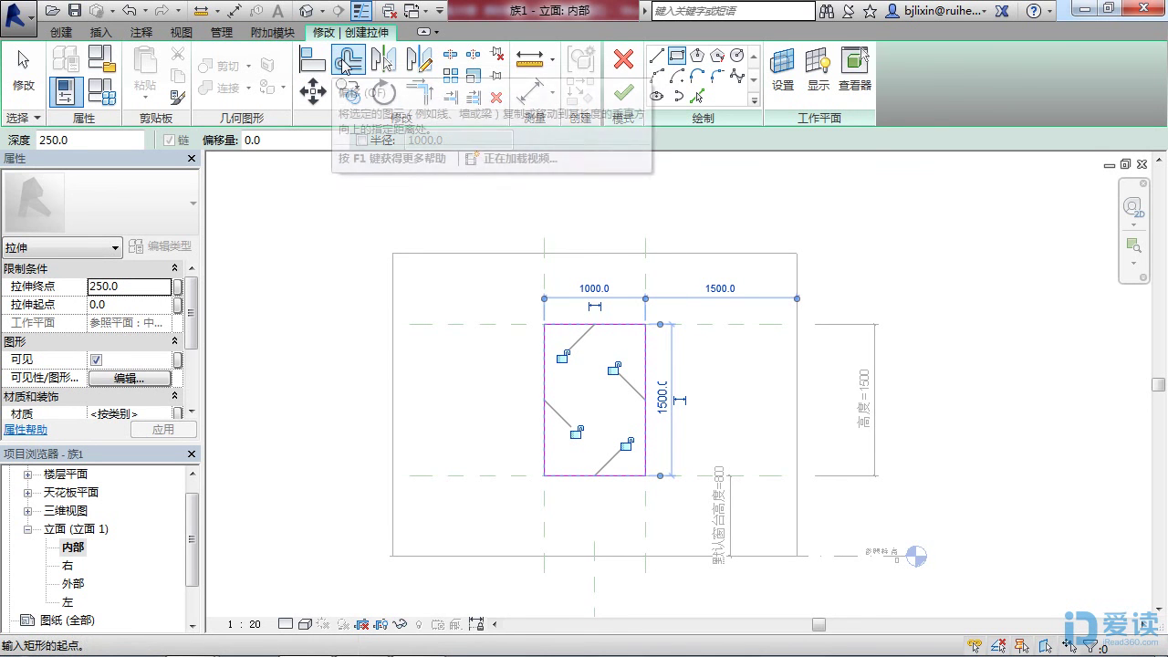
Offset the whole rectangle 40 inward to create the inner frame outline.
left_click(349, 62)
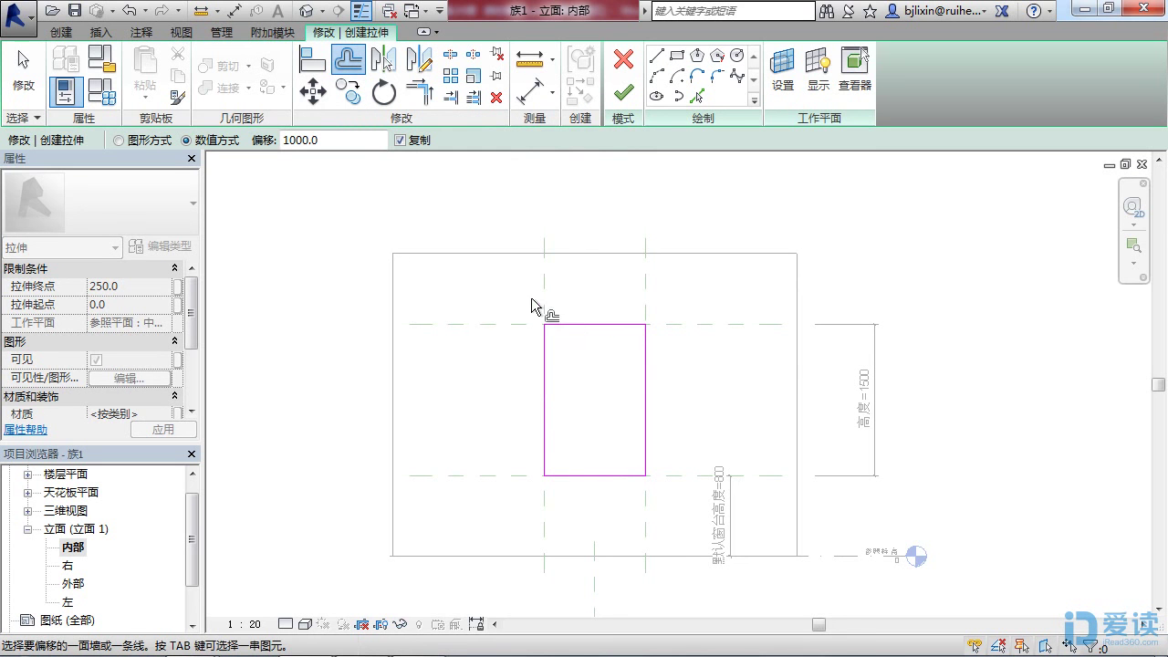
double_click(287, 139)
type("4")
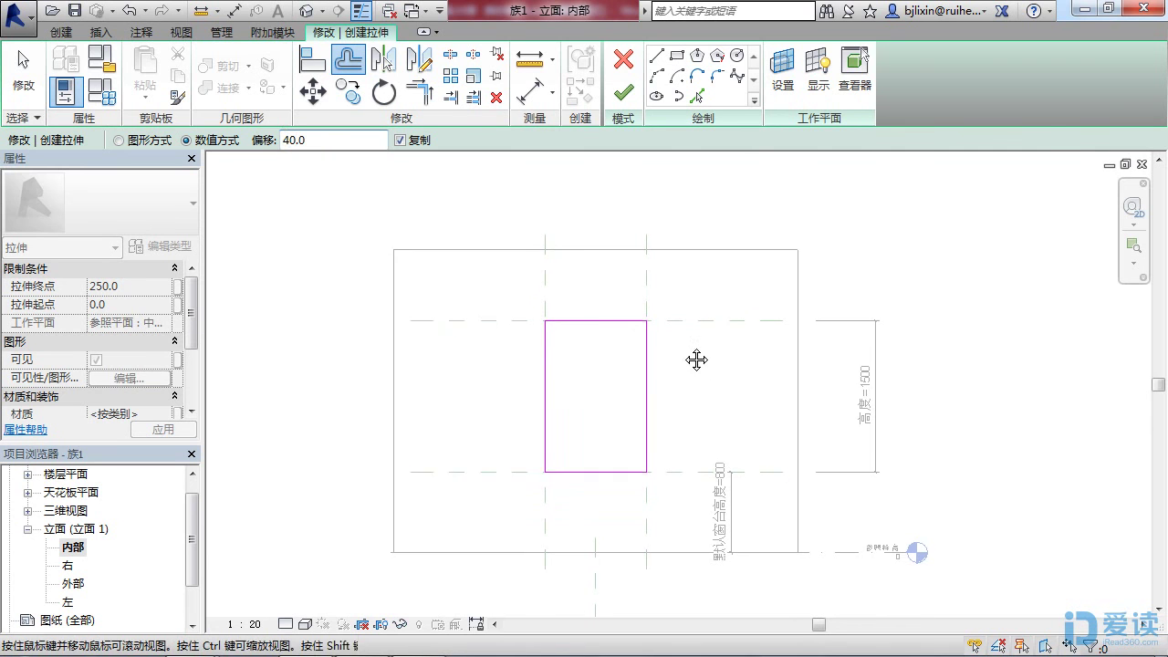
scroll(651, 335, "up", 2)
scroll(651, 336, "up", 1)
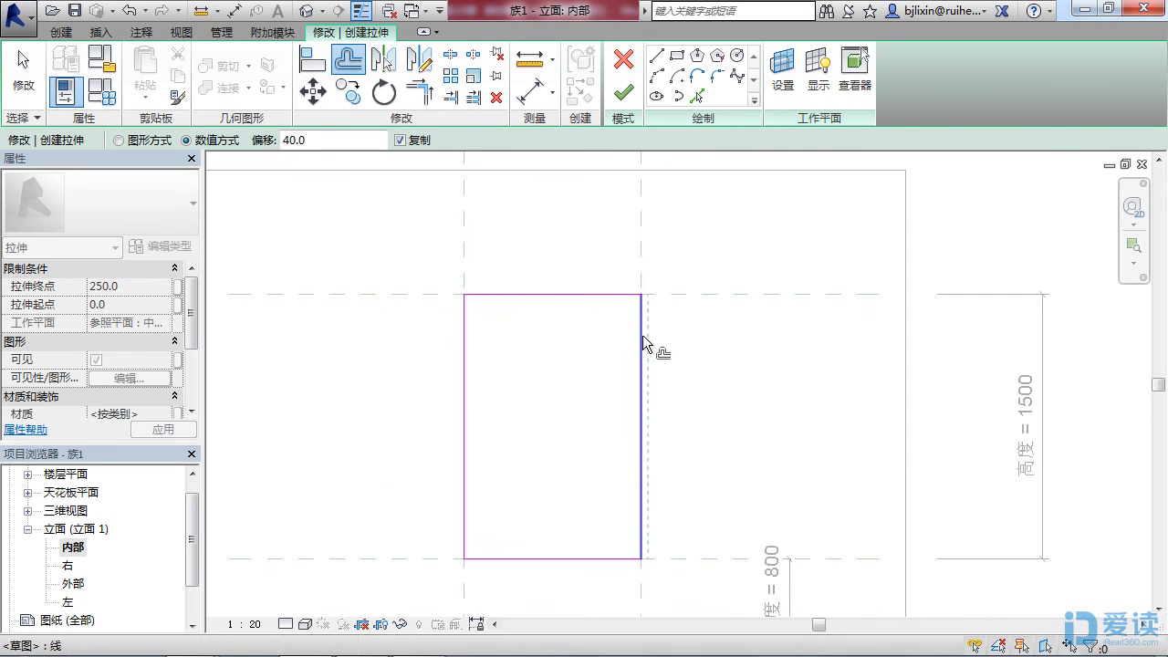
key("Tab")
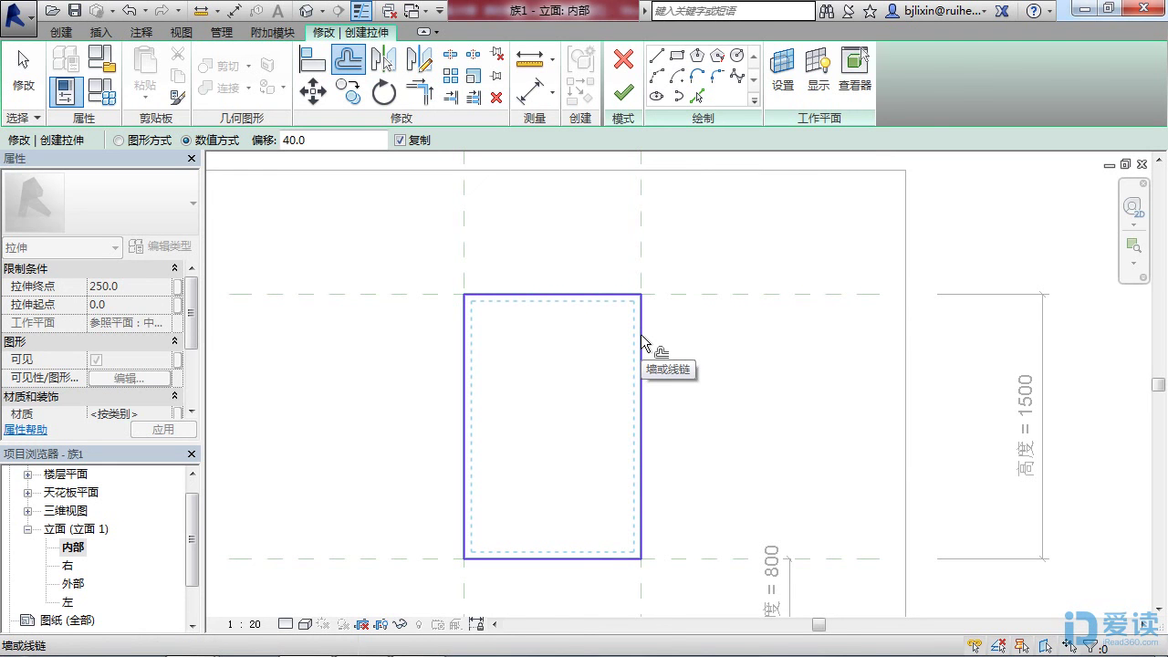
scroll(641, 336, "up", 1)
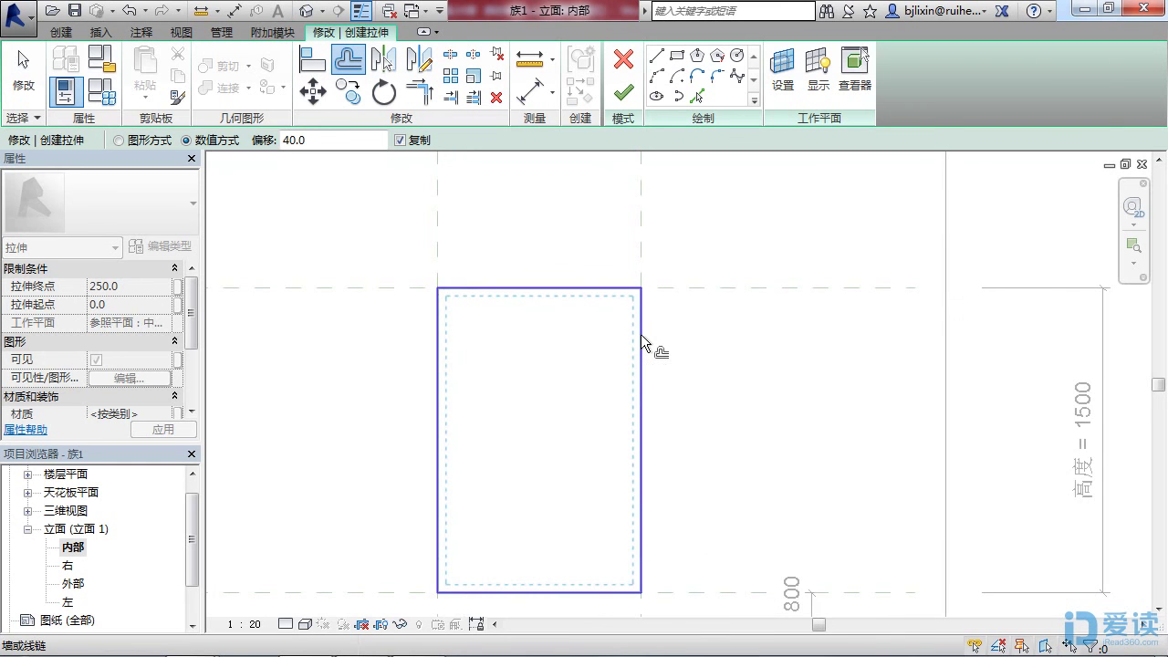
left_click(642, 336)
middle_click_drag(667, 370, 677, 334)
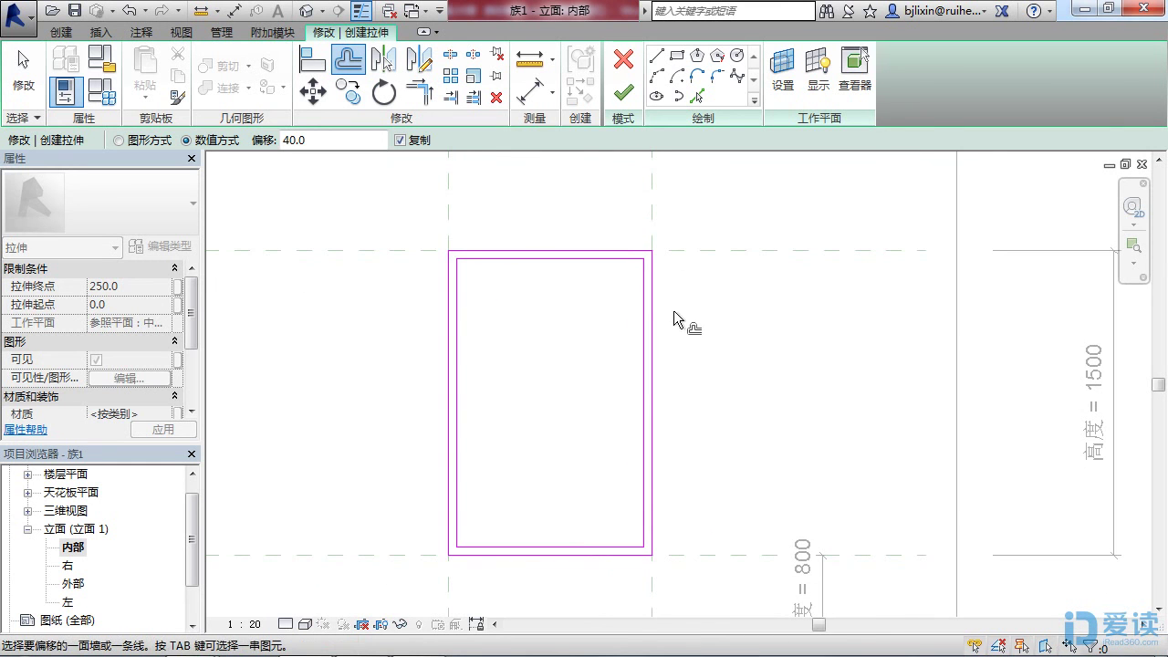
left_click(658, 58)
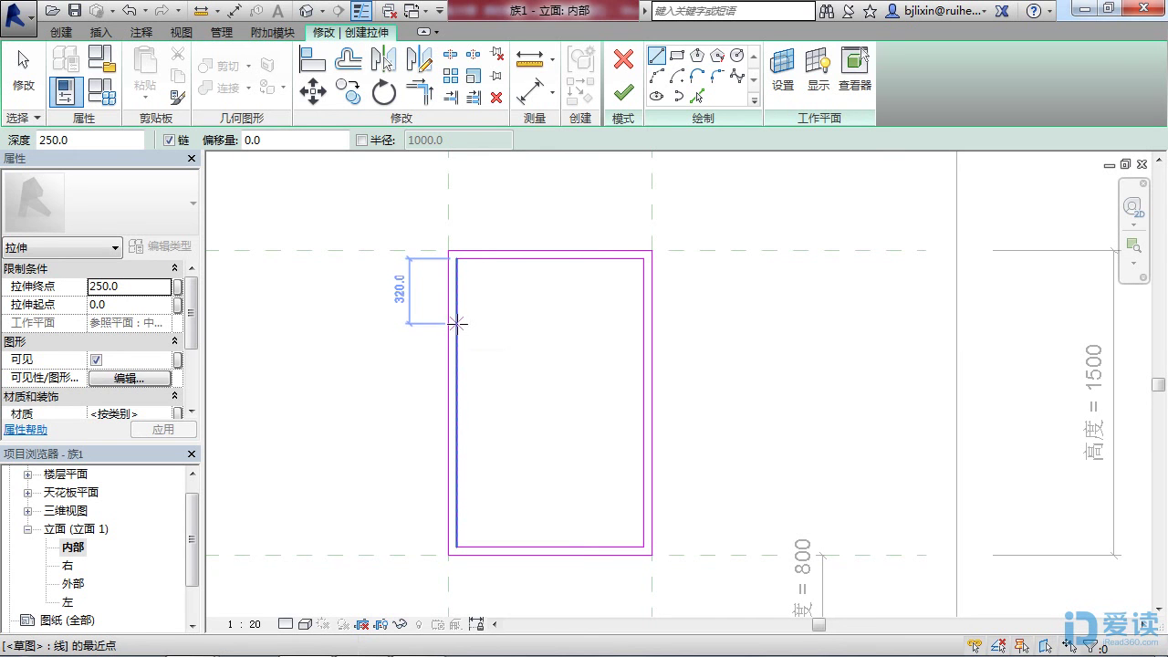
Draw a horizontal line across the inner rectangle and offset it 40 down for the transom.
left_click(457, 320)
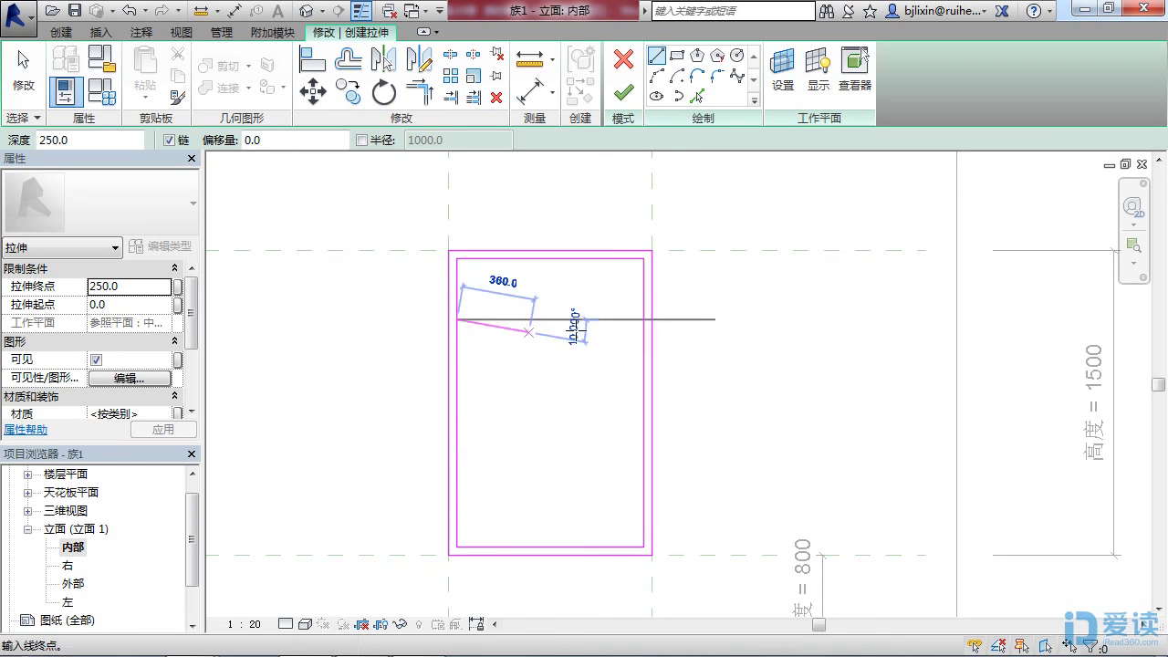
left_click(641, 319)
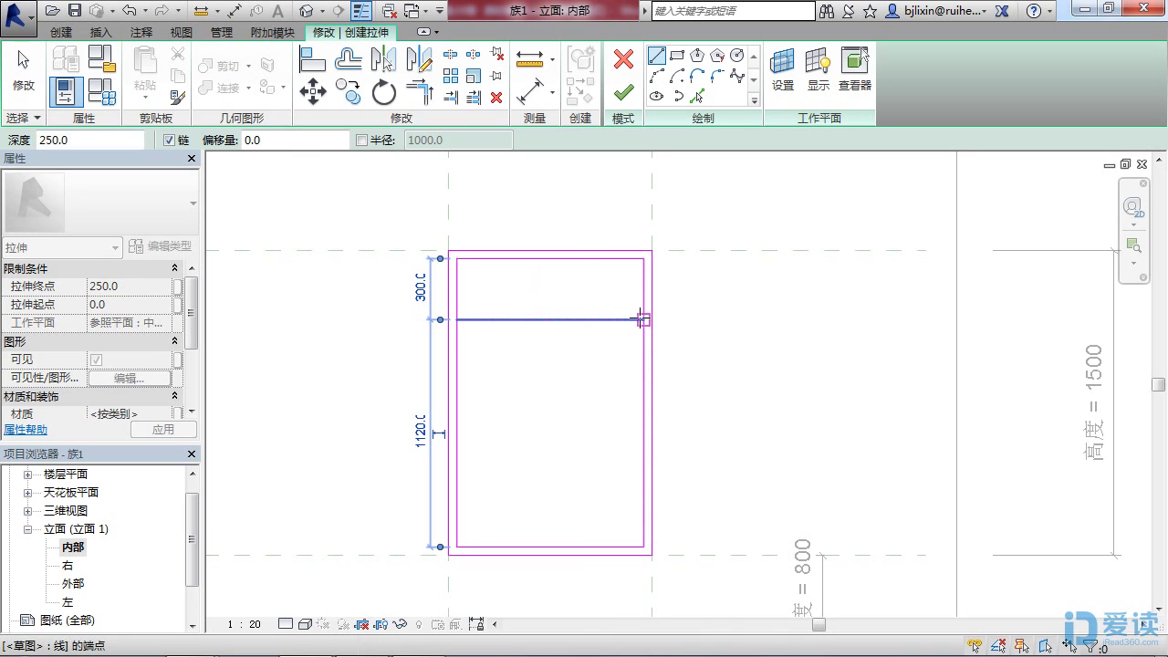
key("Escape")
key("Escape")
left_click(347, 59)
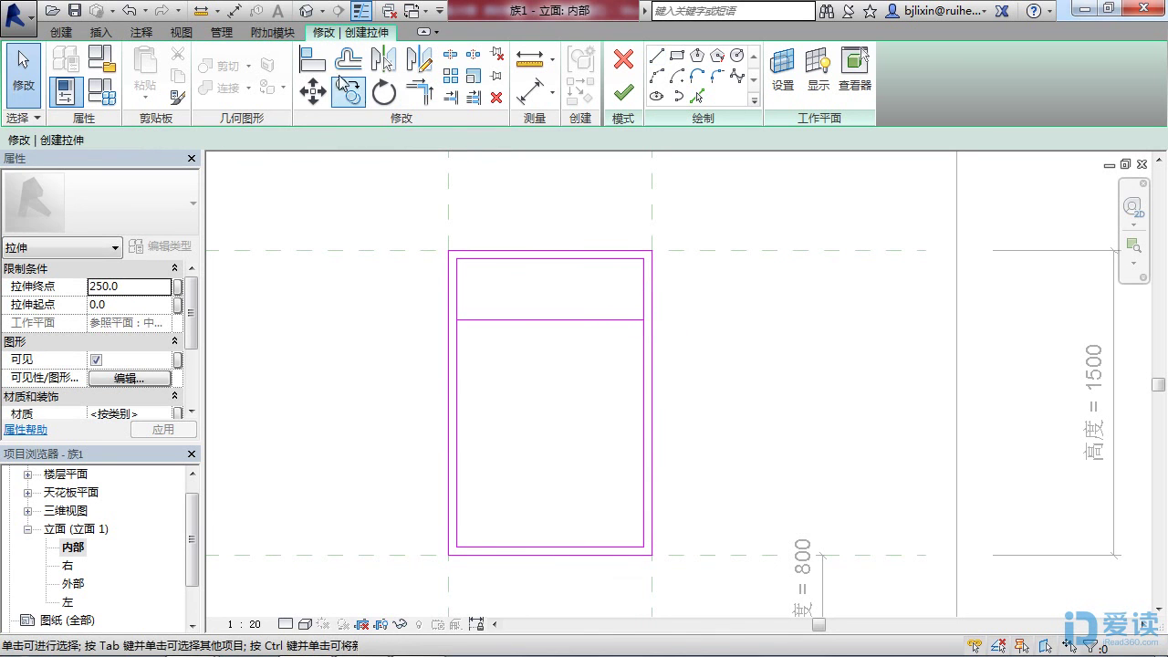
left_click(495, 321)
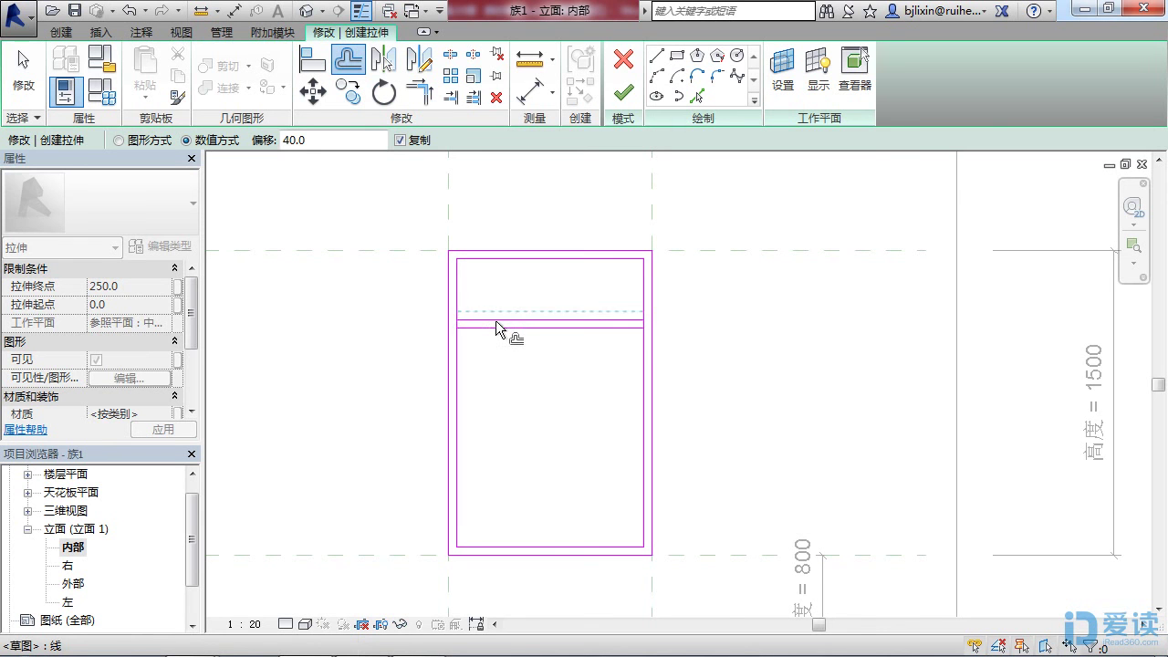
key("Escape")
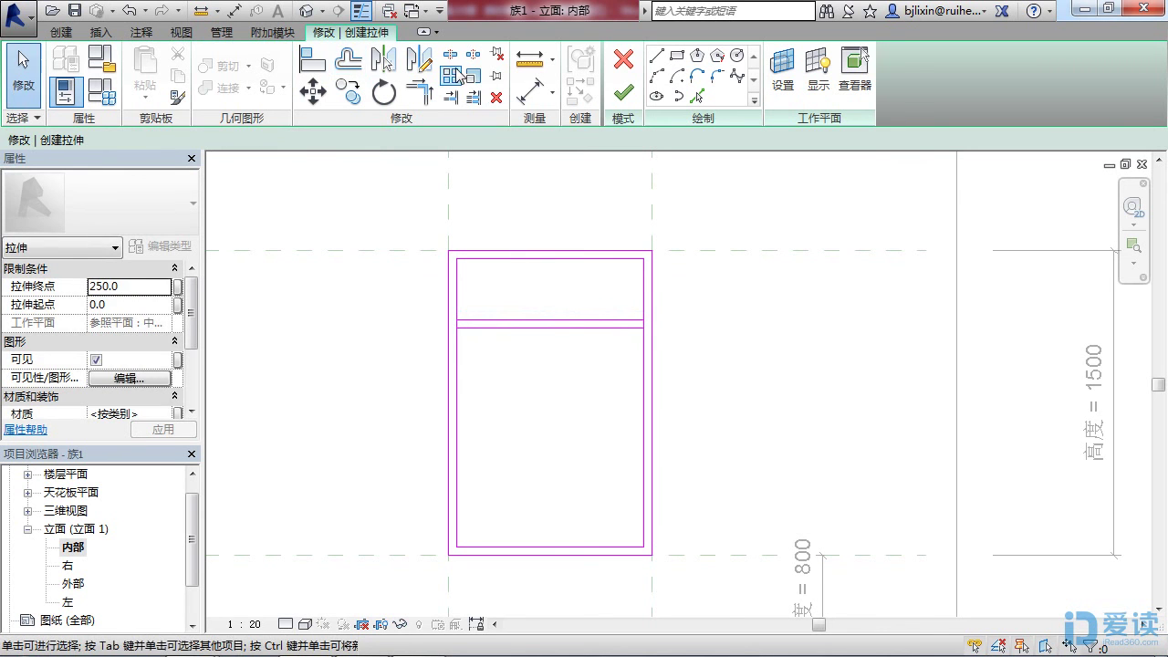
Split the inner left and right edges where the transom bar meets them.
left_click(450, 57)
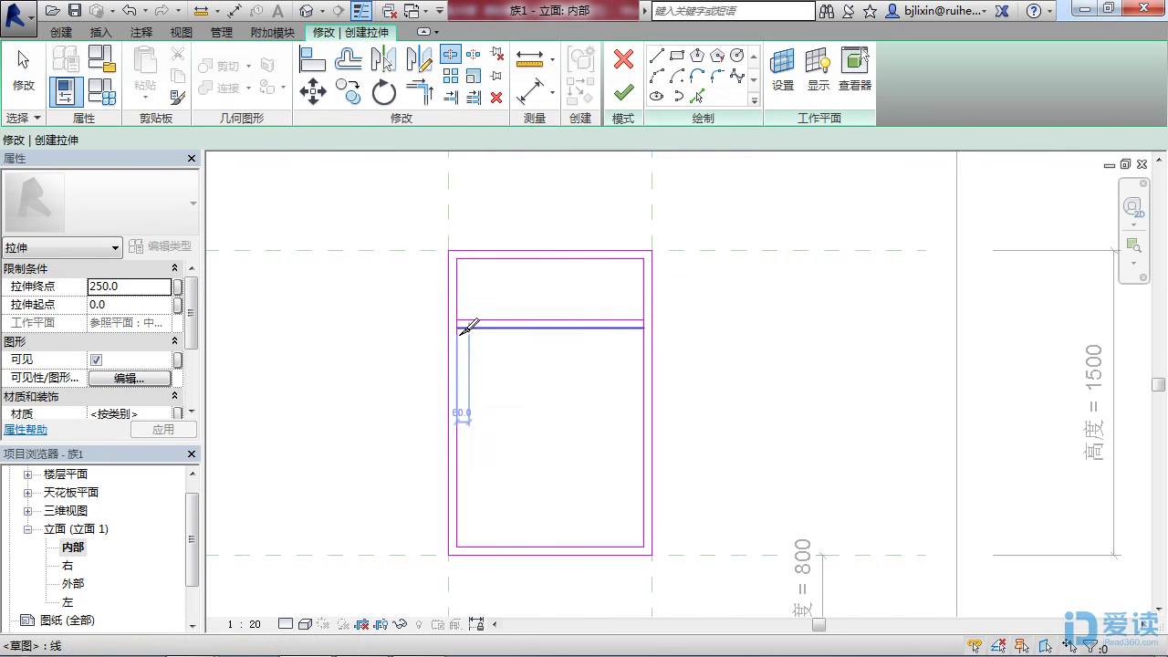
scroll(464, 322, "up", 3)
scroll(463, 322, "up", 2)
left_click(478, 302)
scroll(553, 313, "down", 3)
scroll(571, 282, "up", 3)
left_click(528, 277)
scroll(538, 271, "down", 3)
key("Escape")
key("Escape")
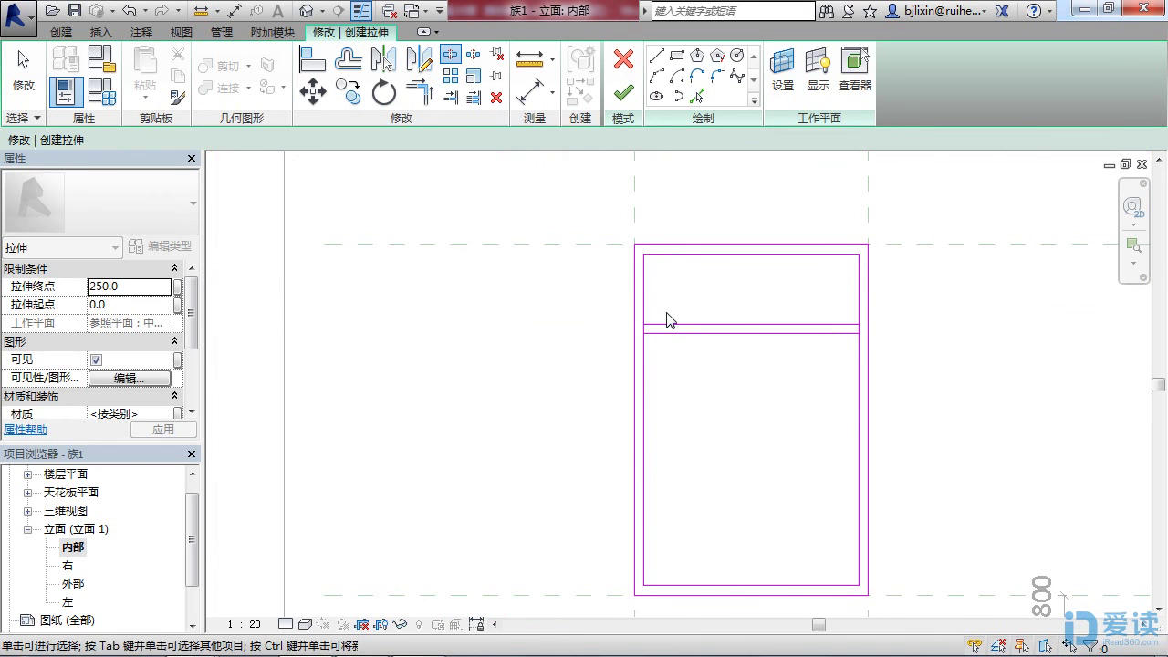
Trim the transom and side lines into clean corners with TR, then fit the view.
key("t")
key("r")
left_click(654, 325)
middle_click_drag(756, 362, 665, 323)
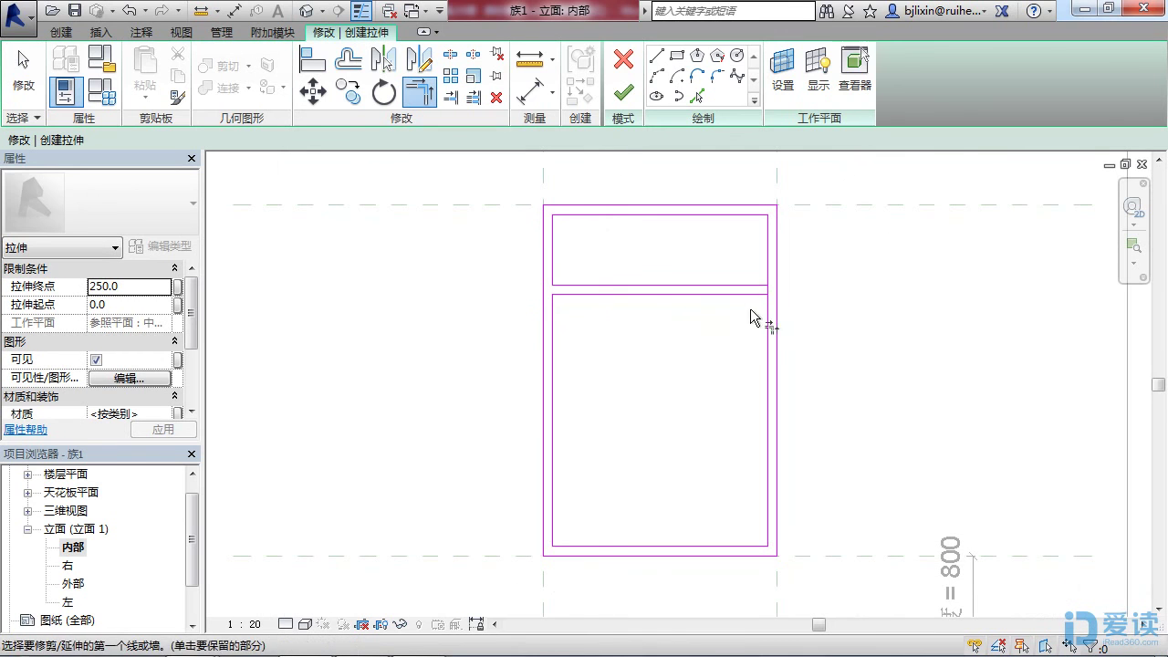
left_click(766, 321)
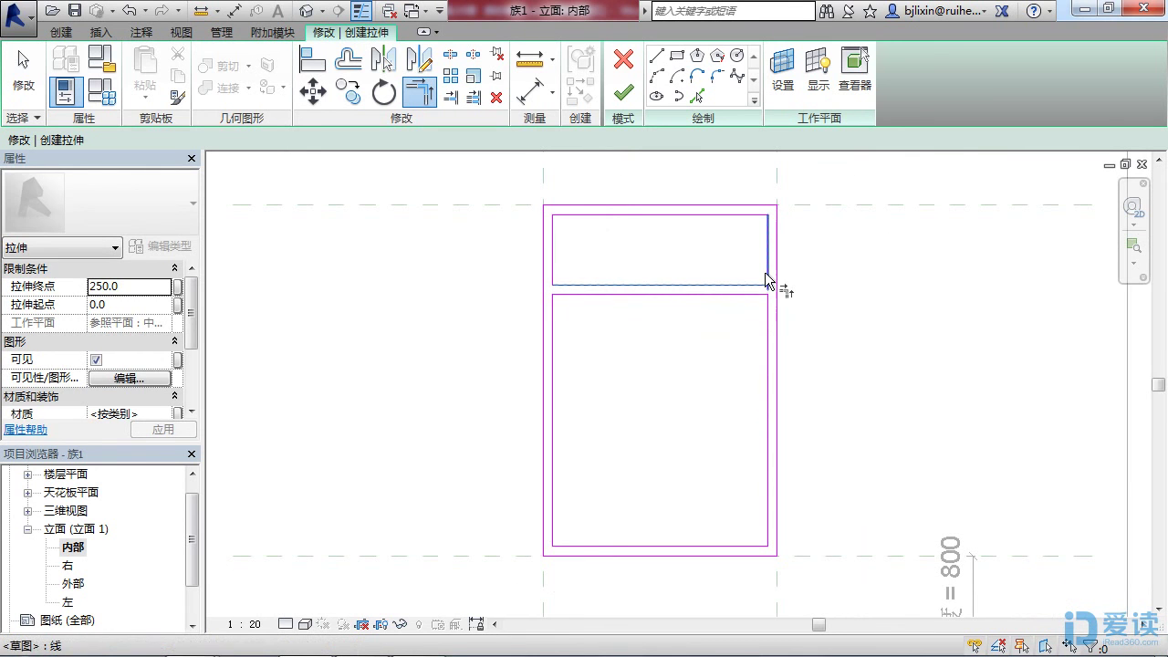
key("z")
key("f")
key("Escape")
key("Escape")
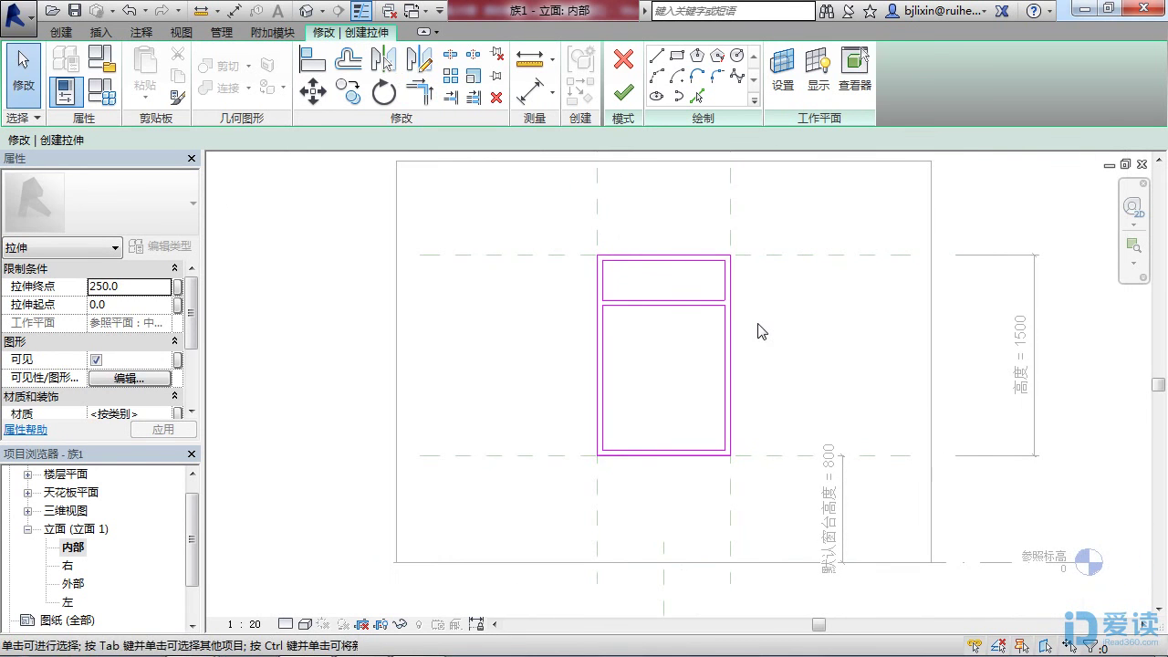